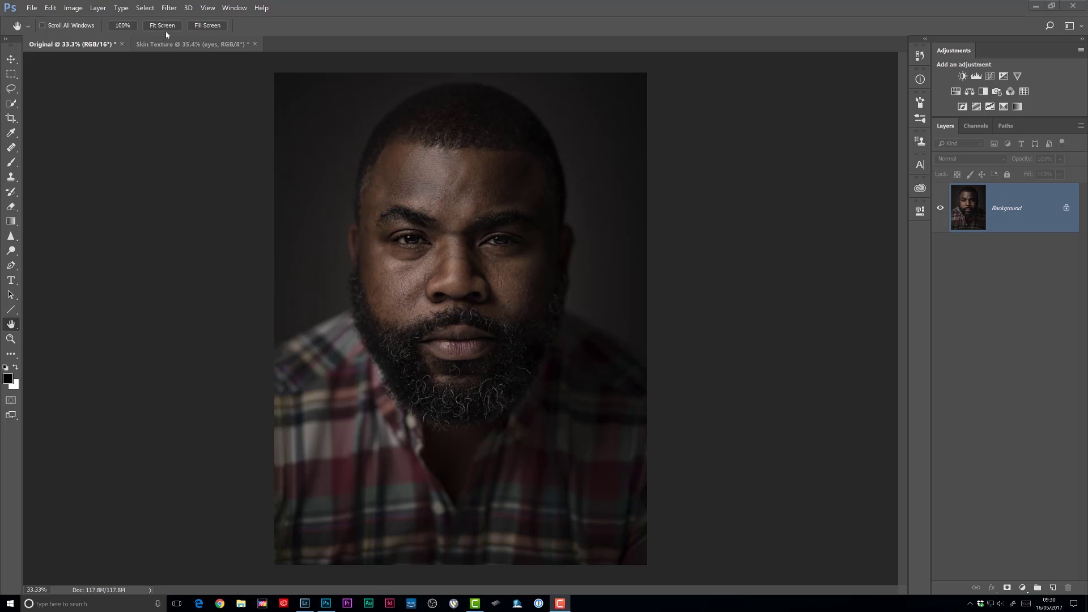
- In the Skin Texture document, add a new layer named "nose" above the eyes group
left_click(172, 45)
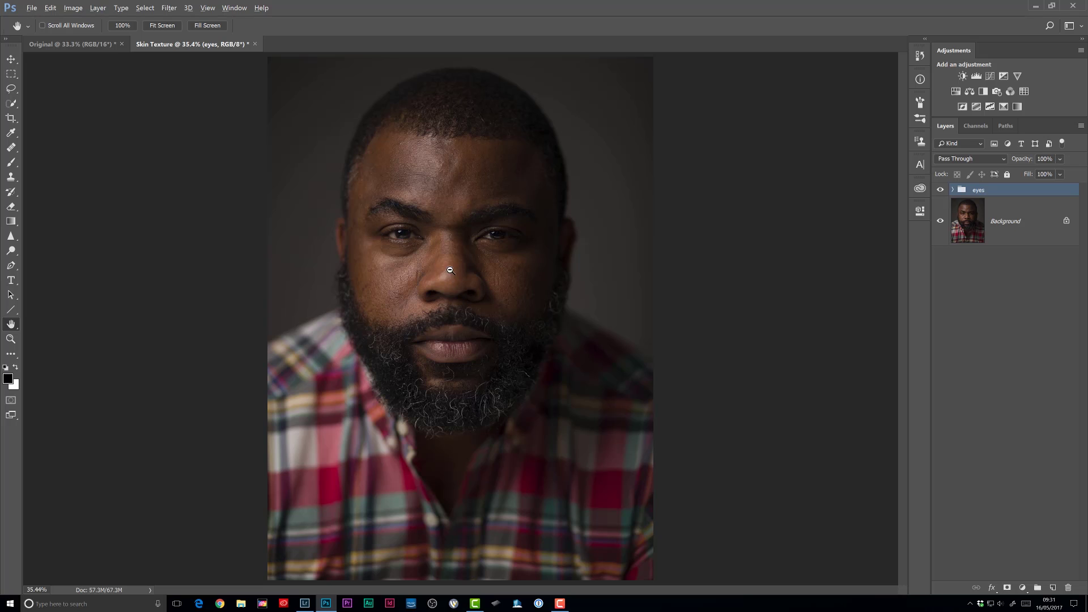
scroll(449, 269, "up", 4)
left_click_drag(436, 142, 440, 170)
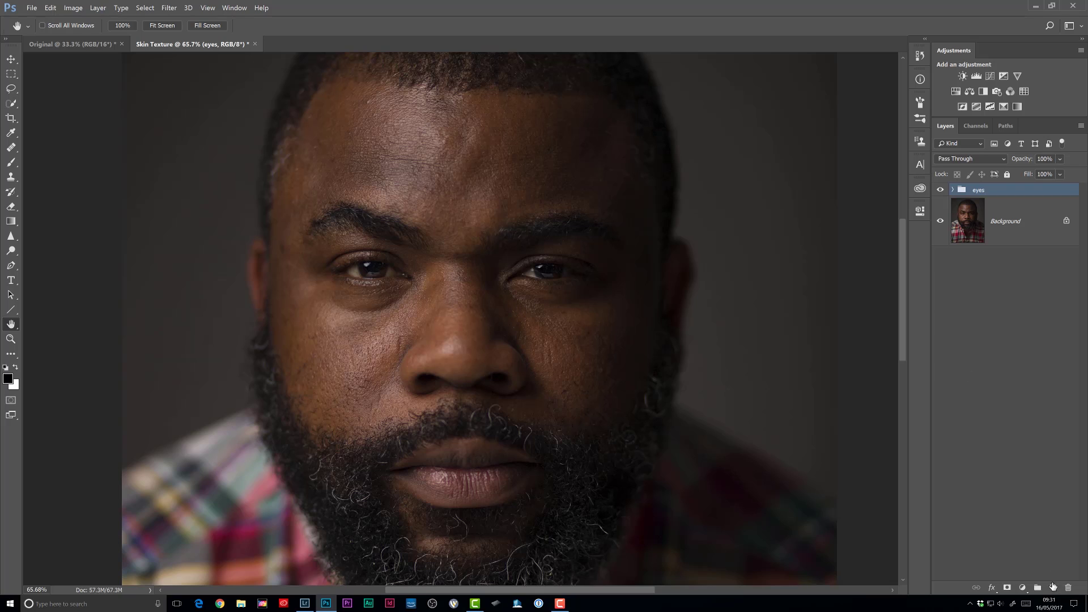
left_click(1053, 588)
double_click(1005, 208)
type("nose")
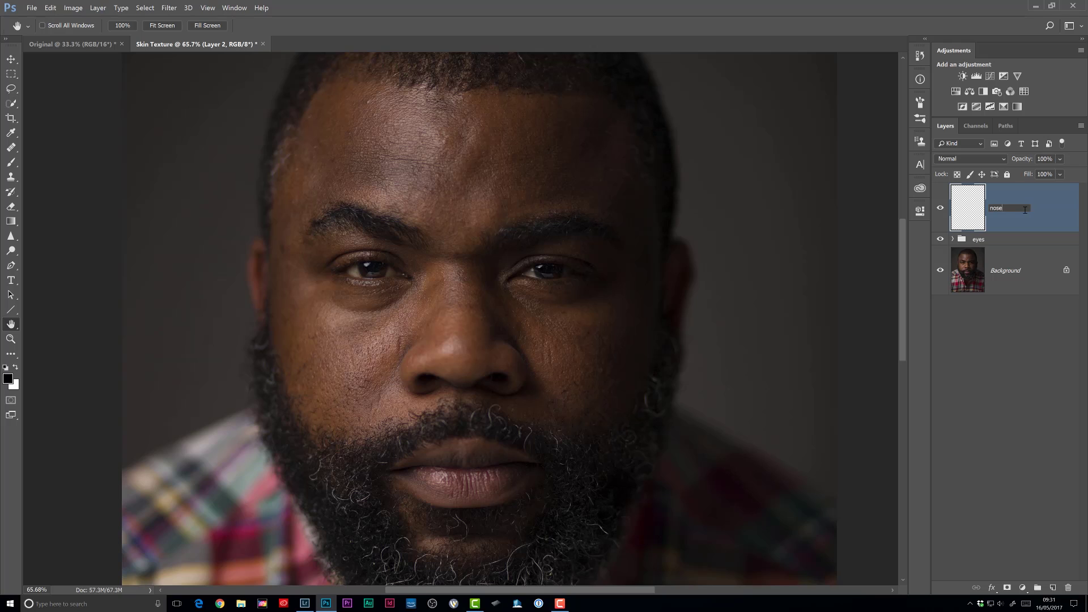
key("Return")
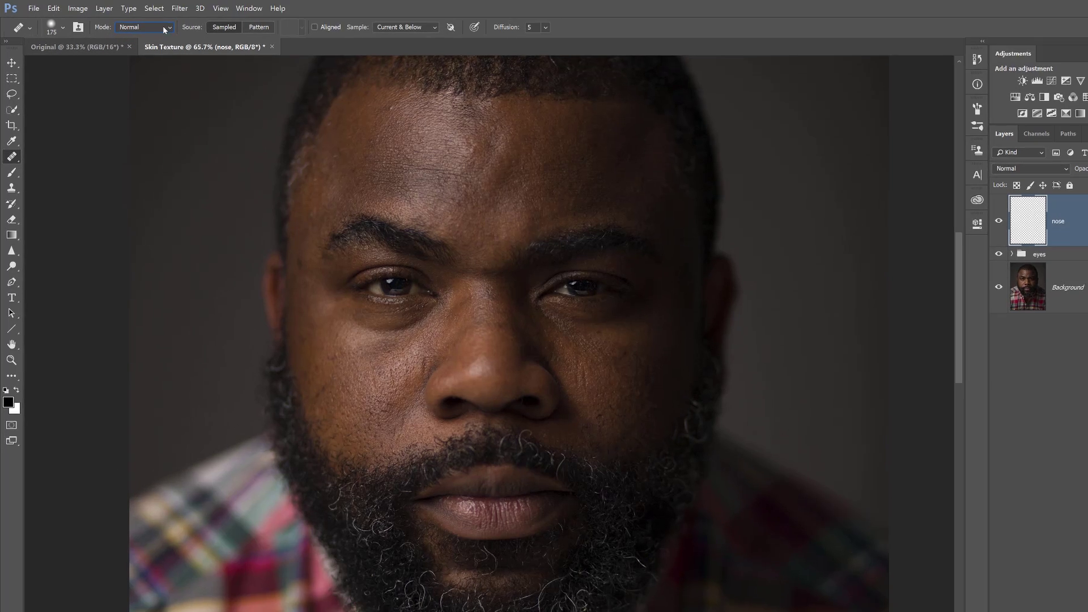
- Set the Healing Brush to Darken mode and have it sample Current & Below
left_click(157, 25)
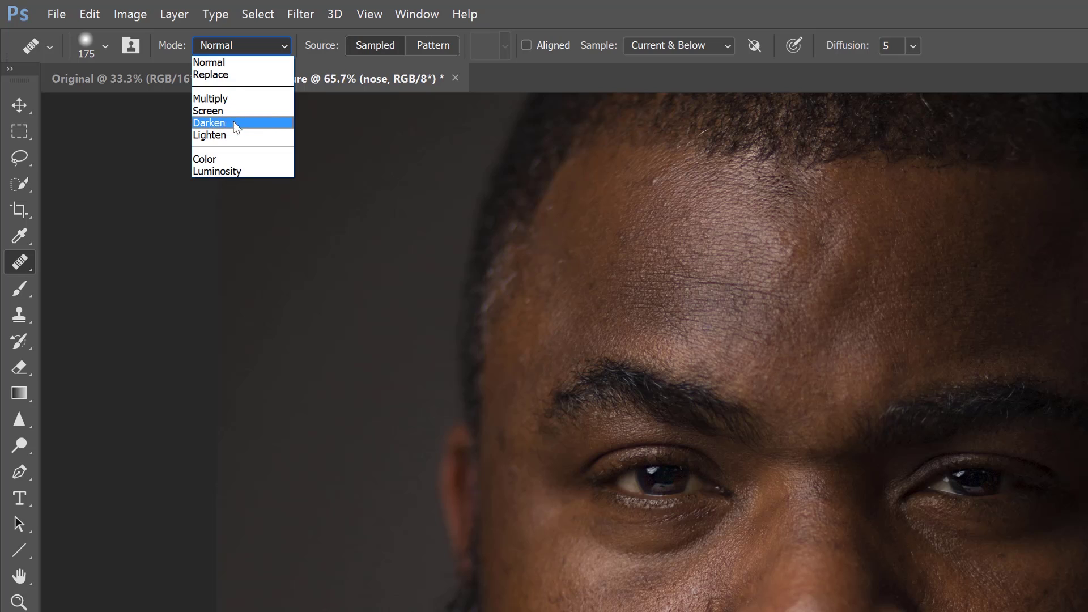
left_click(210, 123)
left_click(674, 45)
left_click(658, 67)
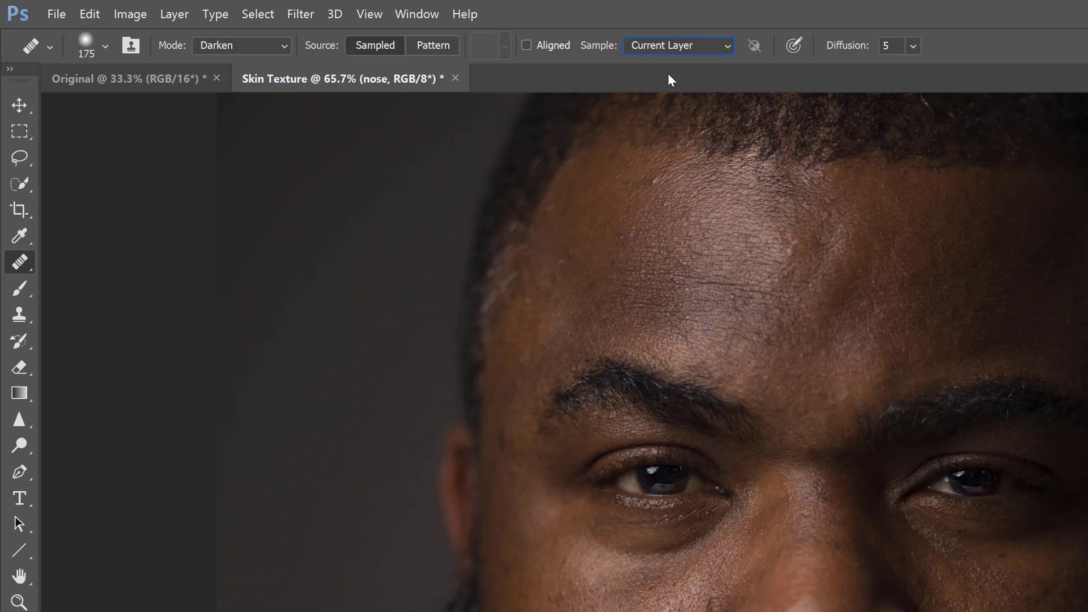
left_click(712, 48)
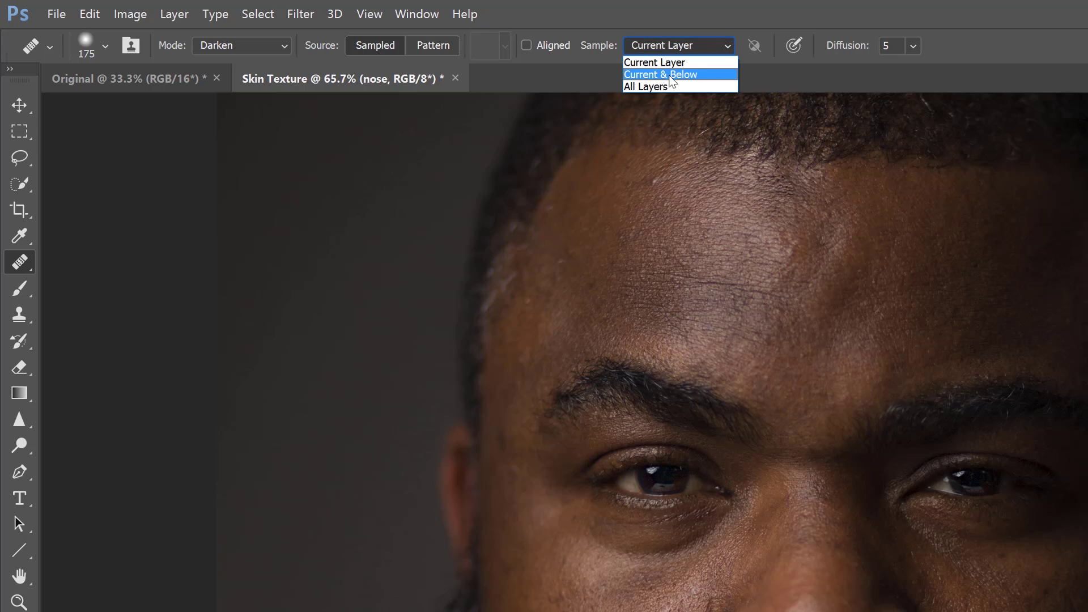
left_click(688, 72)
left_click(723, 44)
left_click(675, 78)
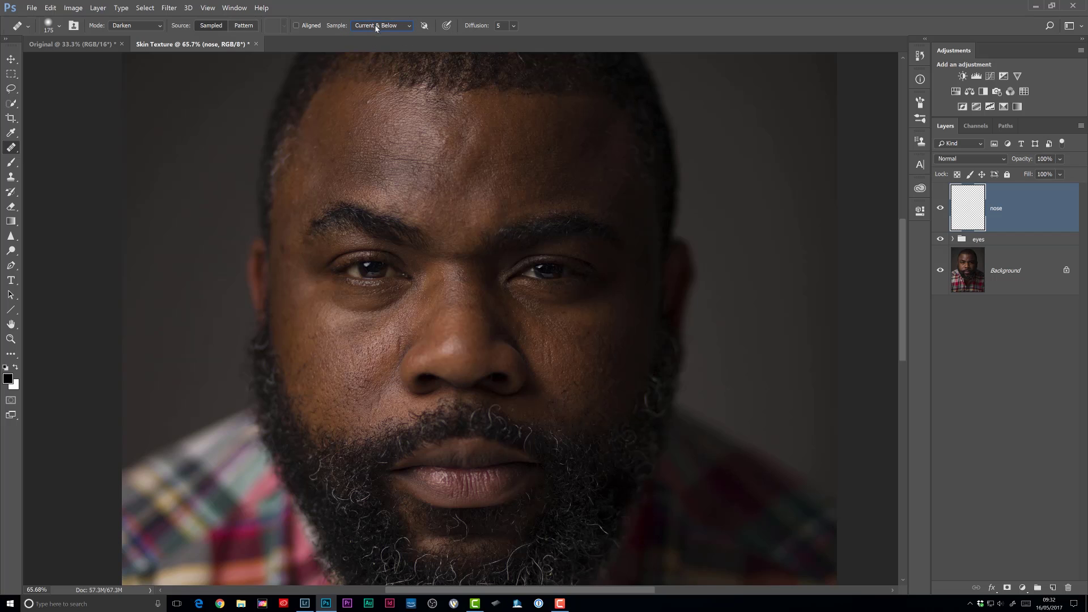
- Heal the bright highlights on the nose using nearby sampled skin, and set the nose layer's opacity to 50%
left_click(469, 322, "alt")
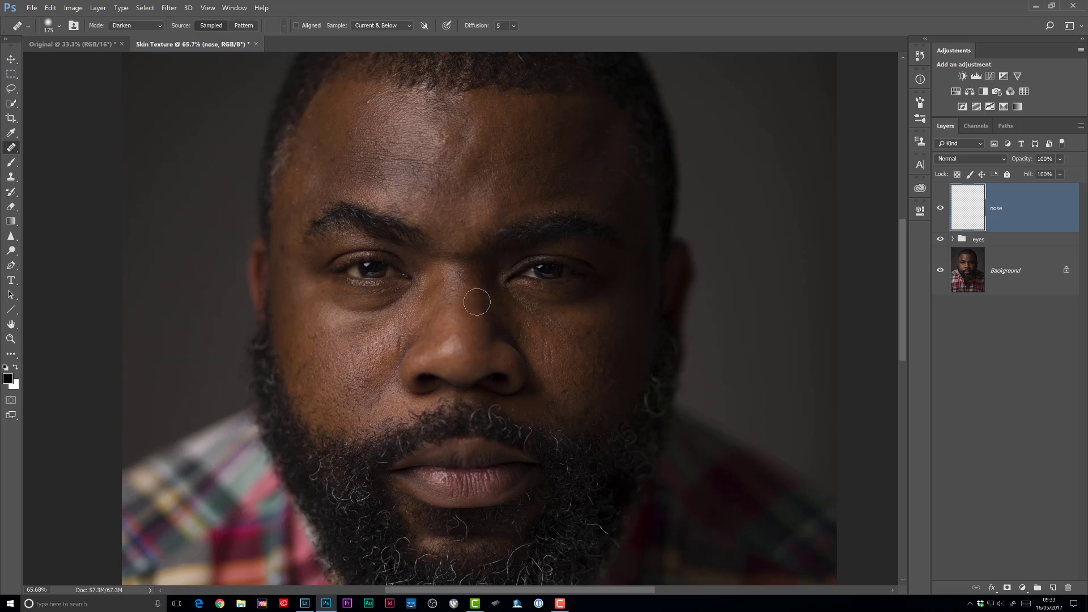
left_click(451, 344)
left_click(478, 345)
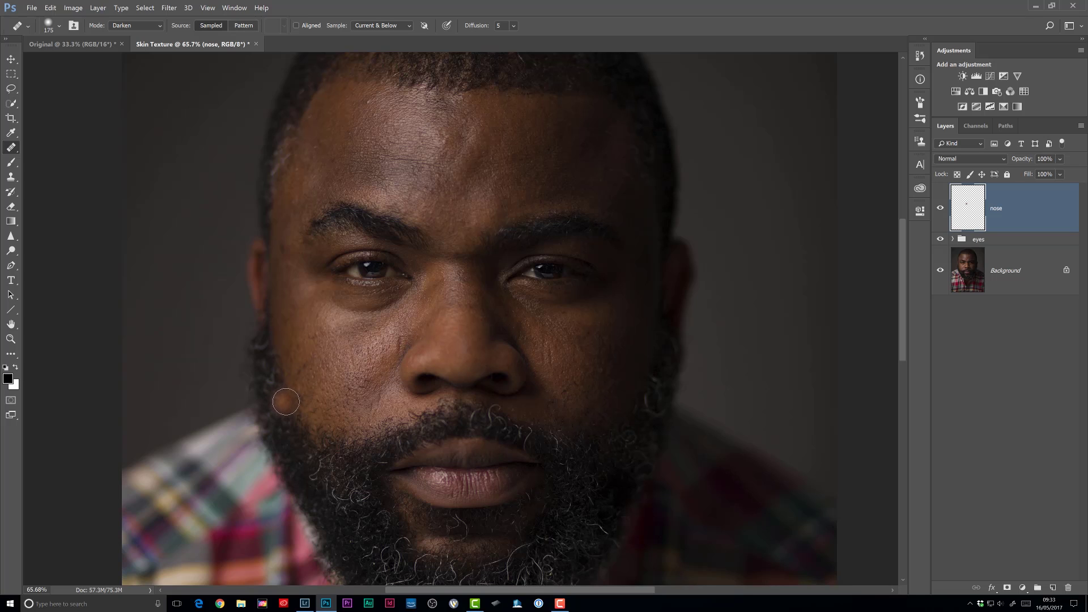
key("v")
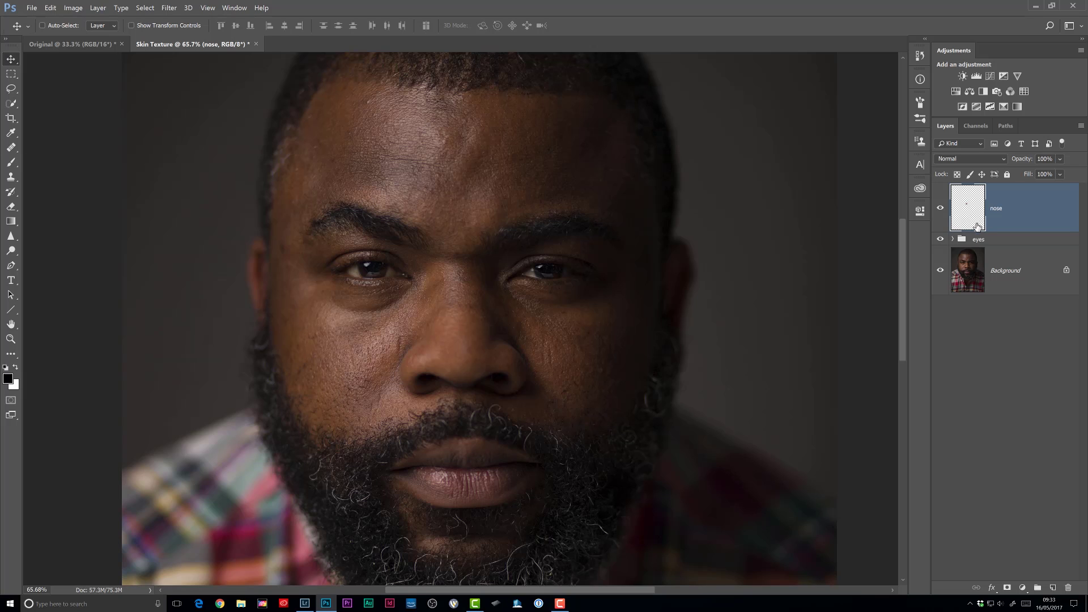
key("5")
- Compare the image with the nose layer hidden and shown to judge the highlight reduction
left_click(941, 212)
left_click(941, 213)
left_click(943, 215)
left_click(941, 212)
left_click(940, 213)
left_click(940, 213)
left_click(941, 213)
left_click(941, 214)
left_click(942, 214)
left_click(941, 213)
- Add a new layer named "shine" above the nose layer
left_click(1052, 588)
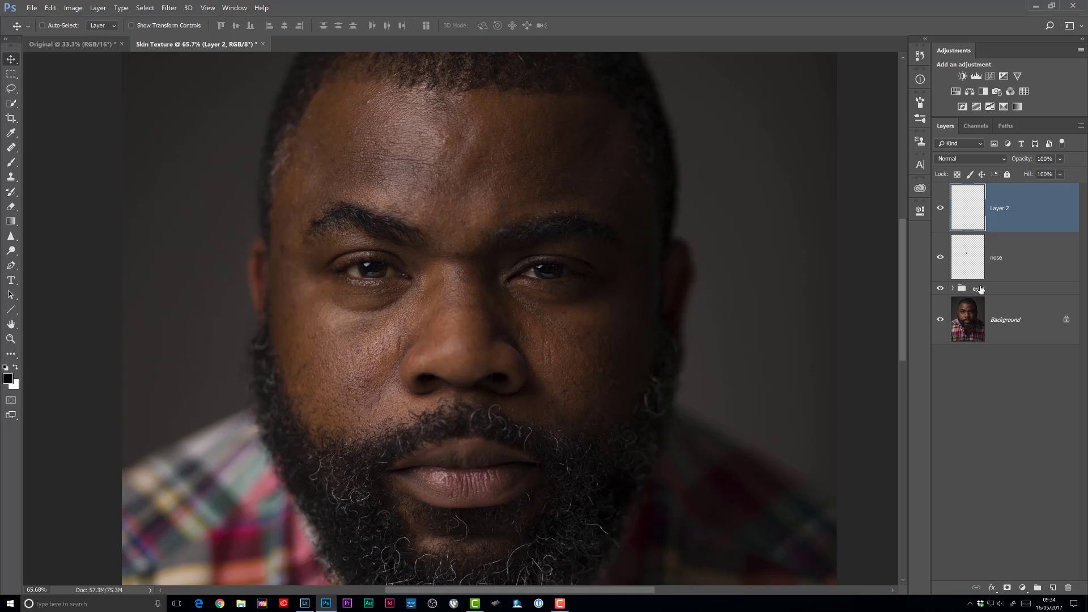
double_click(1000, 209)
type("shine")
key("Return")
- Heal the shiny areas on the forehead and the cheek beside the nose with darker sampled skin, on the shine layer
key("j")
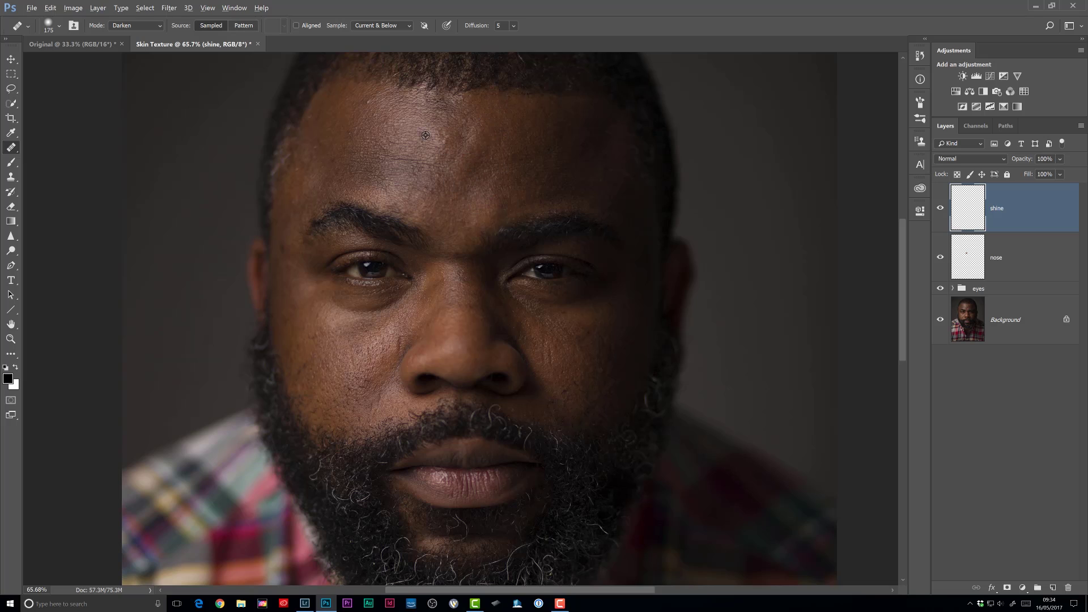
left_click(482, 157, "alt")
mouse_move(441, 166)
left_mouse_down()
mouse_move(408, 164)
mouse_move(410, 186)
mouse_move(387, 172)
mouse_move(400, 138)
mouse_move(446, 140)
mouse_move(430, 124)
mouse_move(453, 106)
mouse_move(410, 109)
mouse_move(424, 104)
mouse_move(381, 127)
mouse_move(368, 173)
mouse_move(397, 172)
mouse_move(408, 188)
mouse_move(463, 135)
mouse_move(466, 122)
mouse_move(388, 109)
mouse_move(395, 98)
mouse_move(436, 105)
mouse_move(389, 169)
left_mouse_up()
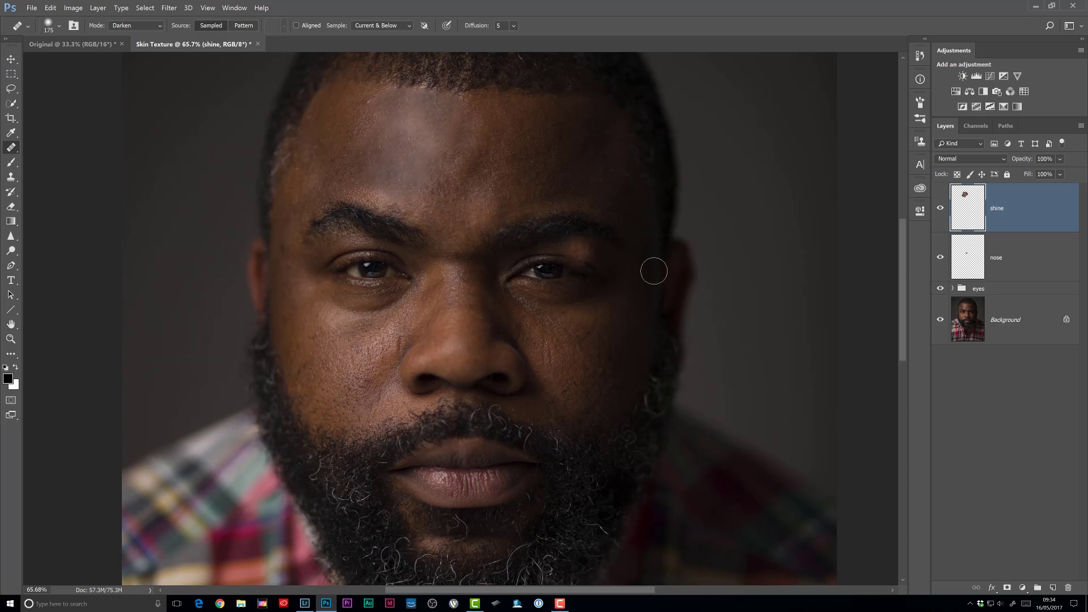
left_click_drag(347, 368, 334, 379)
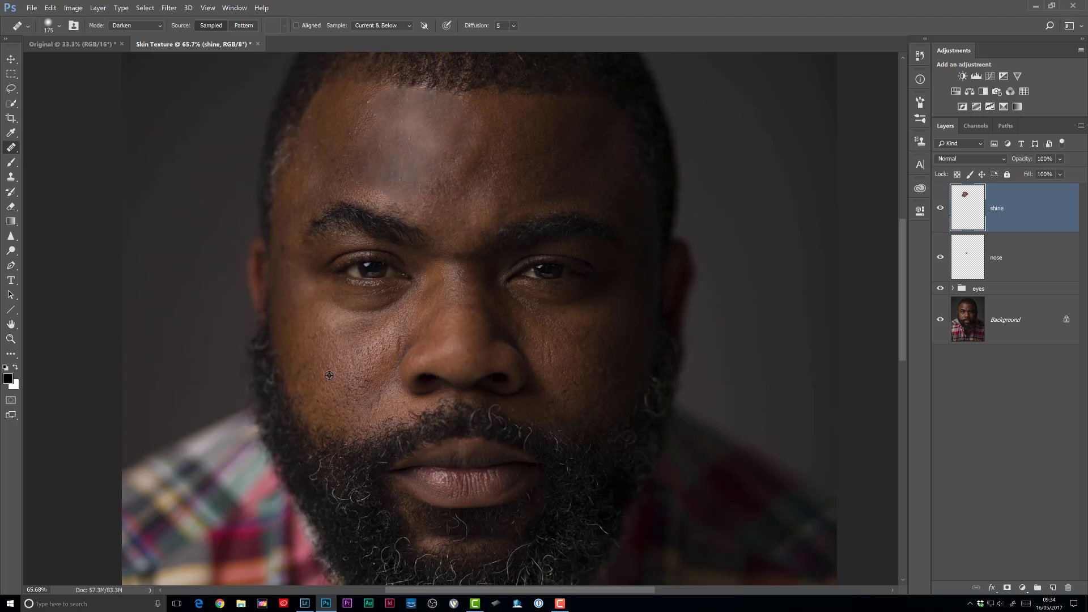
left_click(330, 374, "alt")
mouse_move(391, 340)
left_mouse_down()
mouse_move(359, 380)
mouse_move(402, 327)
mouse_move(364, 379)
mouse_move(405, 383)
left_mouse_up()
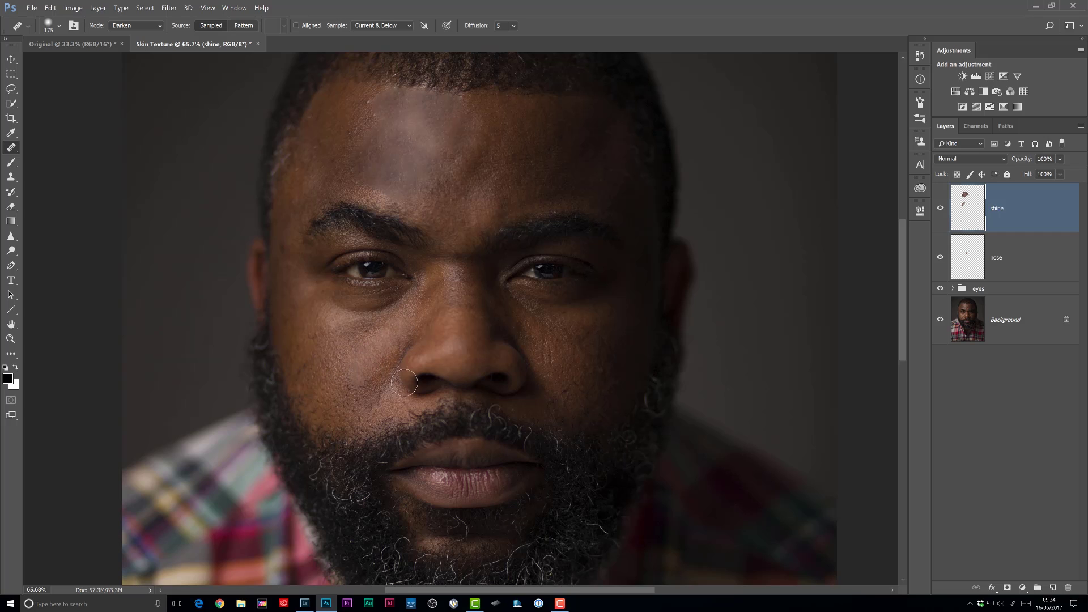
- Compare the image with the shine layer hidden and shown, and examine the healed forehead skin up close
left_click(940, 211)
left_click(940, 212)
left_click(941, 215)
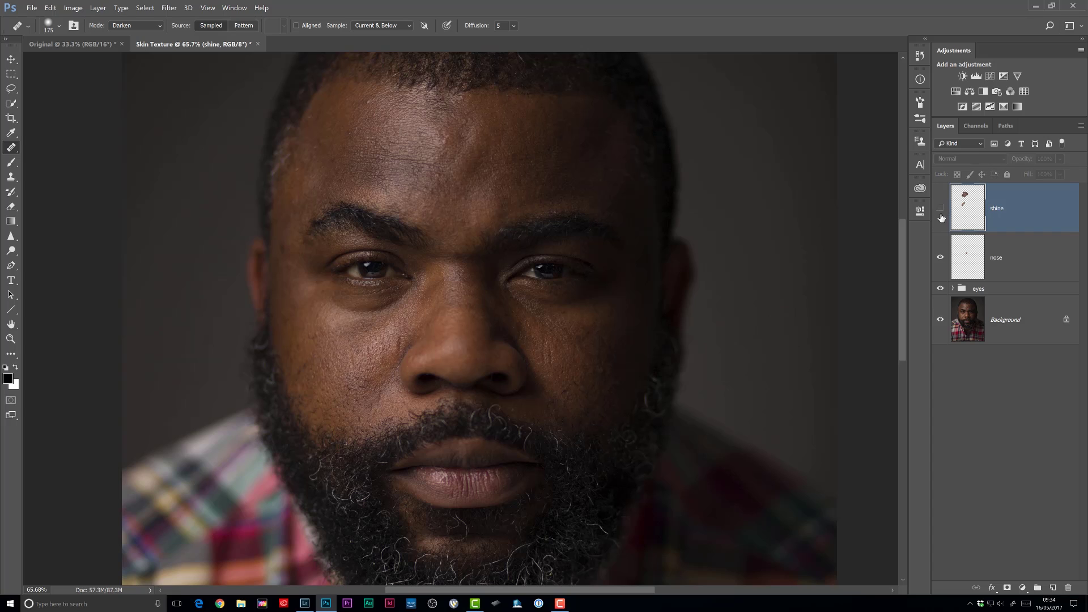
left_click(939, 211)
left_click(940, 212)
left_click(941, 214)
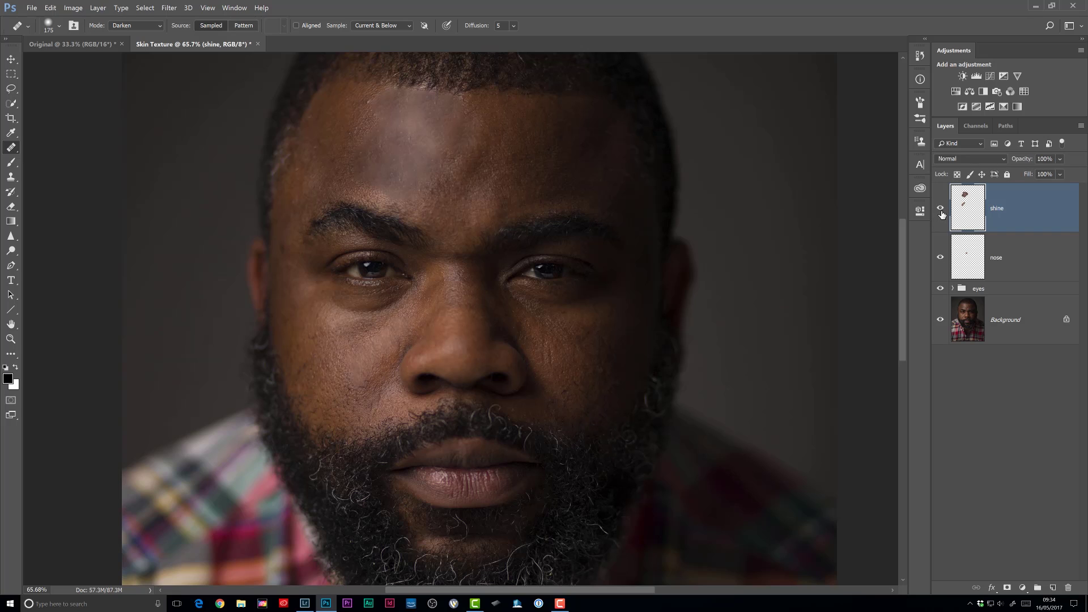
left_click(446, 152)
left_click(940, 210)
left_click(940, 211)
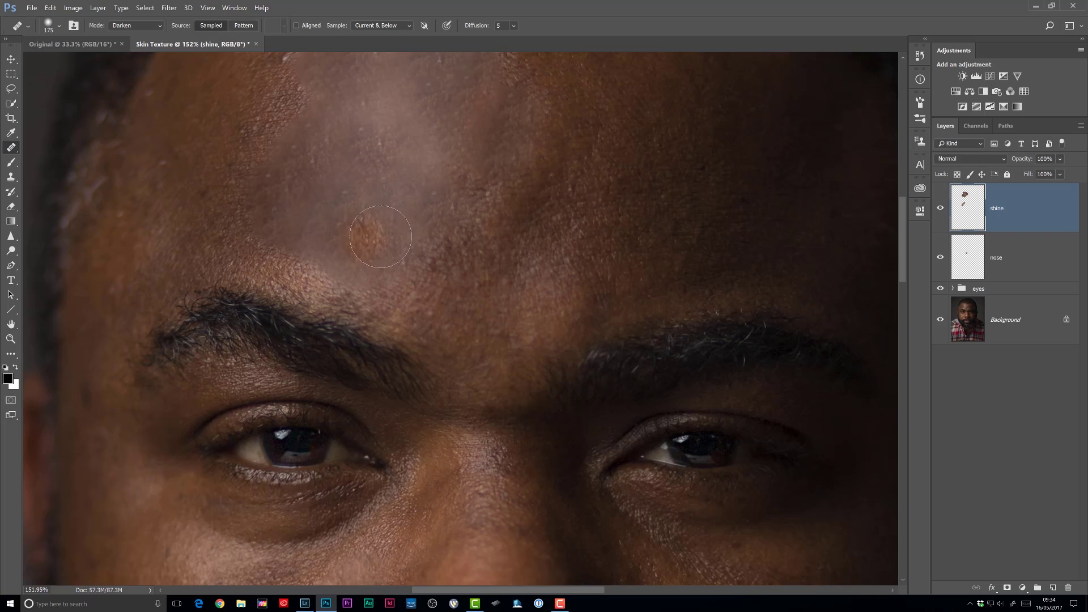
scroll(448, 238, "down", 4)
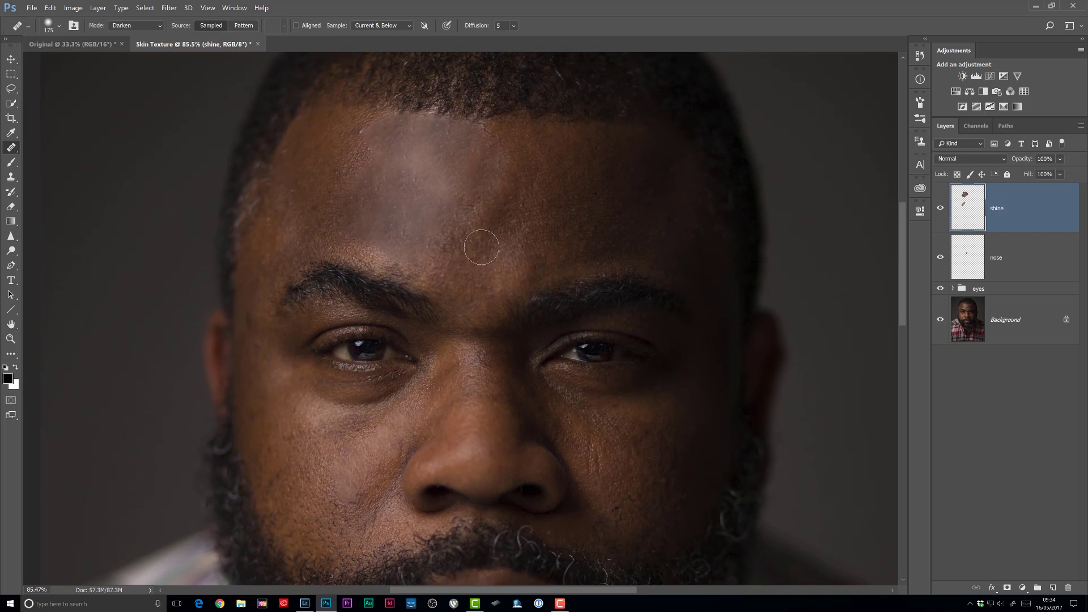
scroll(439, 297, "down", 2)
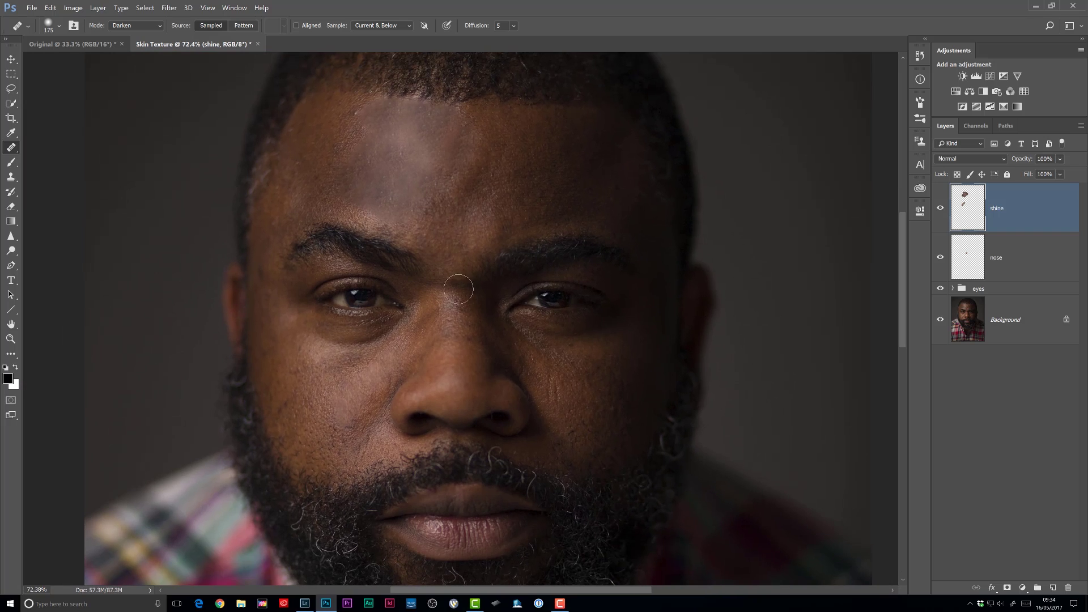
- Set the shine layer's opacity to 50% and compare the face with the layer hidden and shown
key("v")
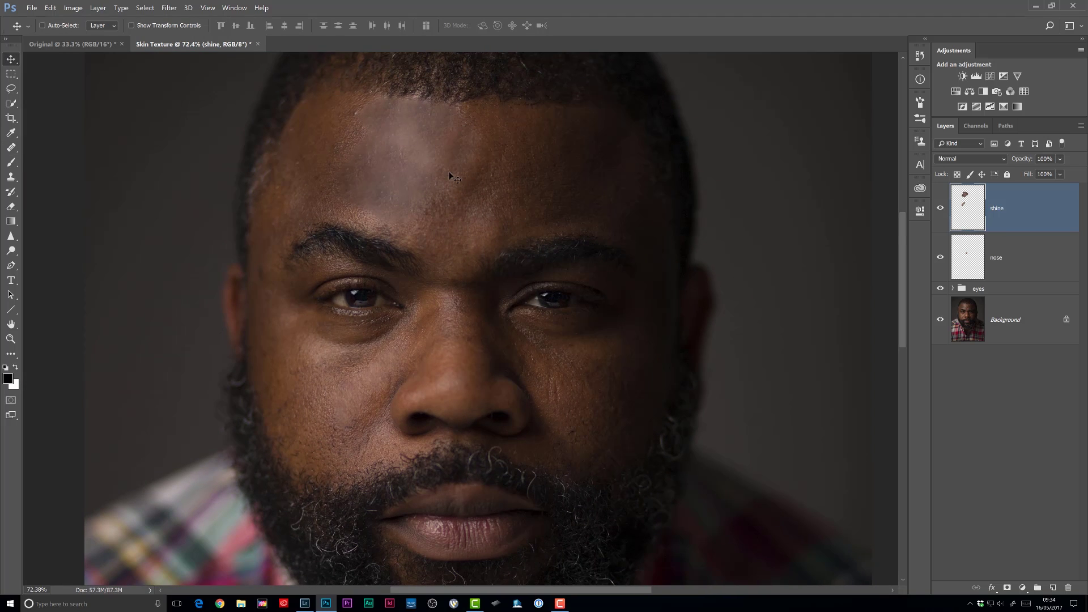
key("5")
left_click(940, 209)
left_click(939, 209)
left_click(940, 209)
left_click(939, 210)
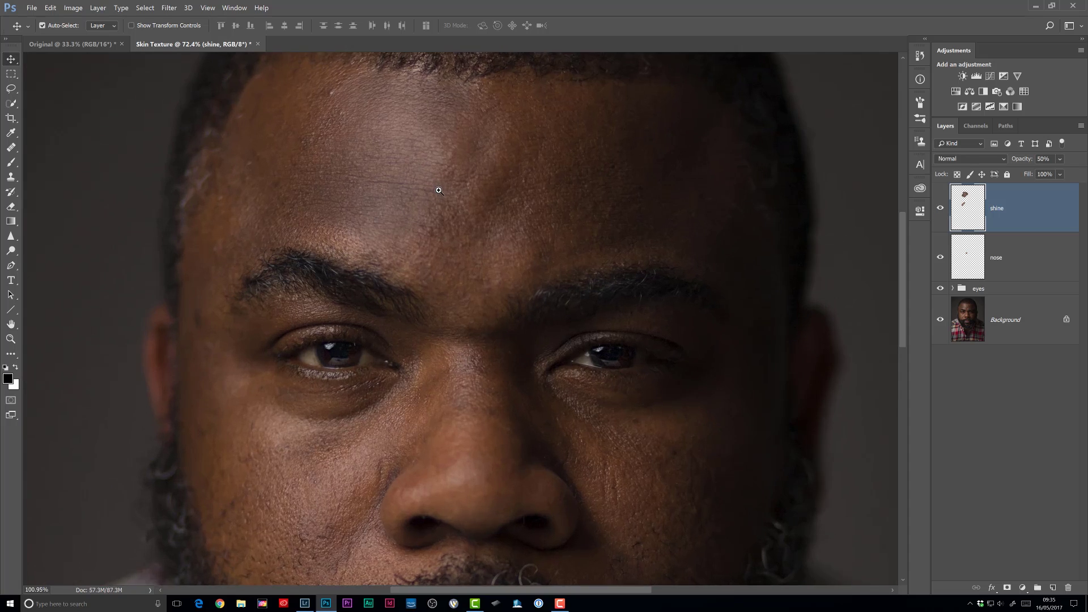
left_click_drag(416, 164, 453, 199, "ctrl+space")
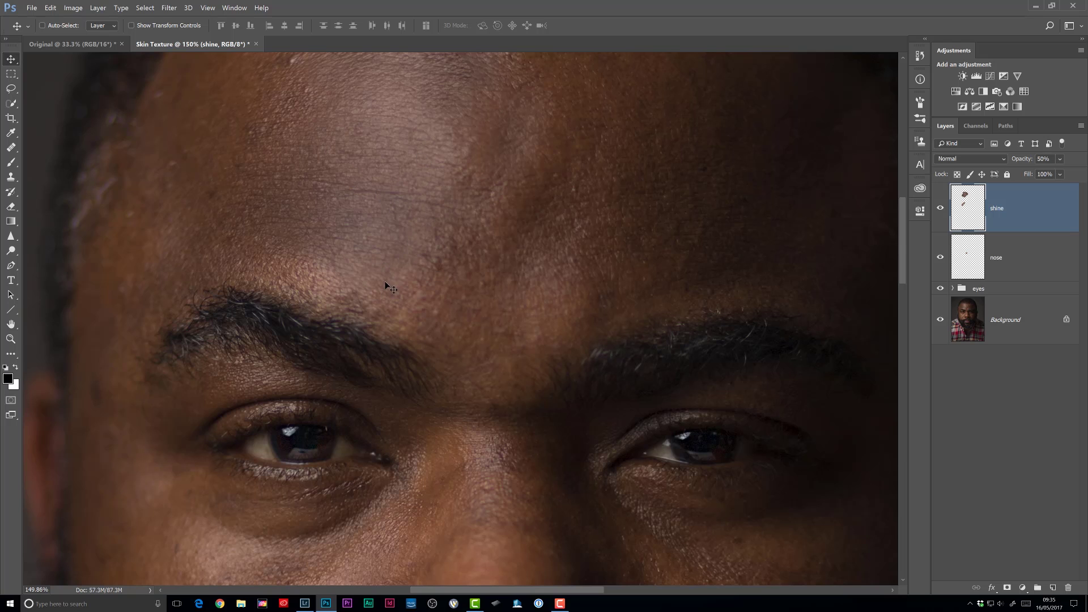
left_click_drag(439, 238, 415, 250, "ctrl+space")
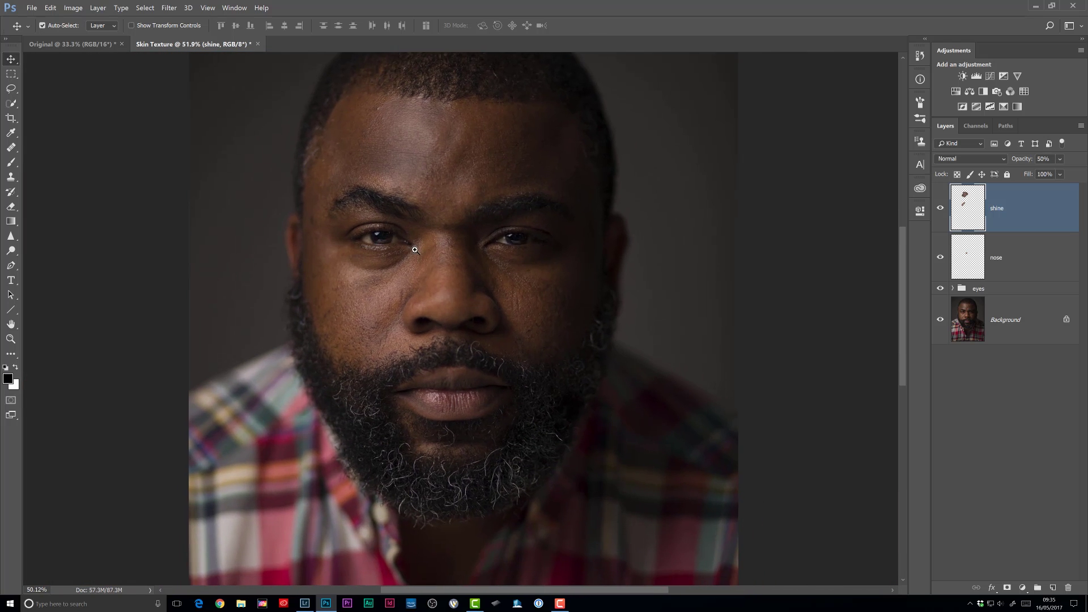
- Duplicate the Background layer and name the copy "texture"
left_click(966, 318)
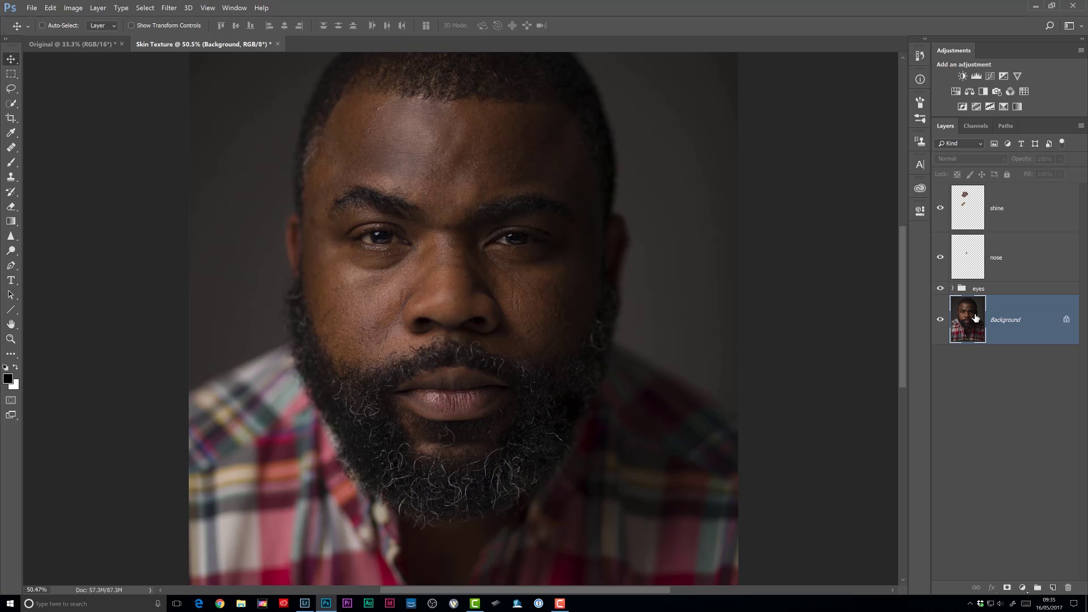
key("ctrl+j")
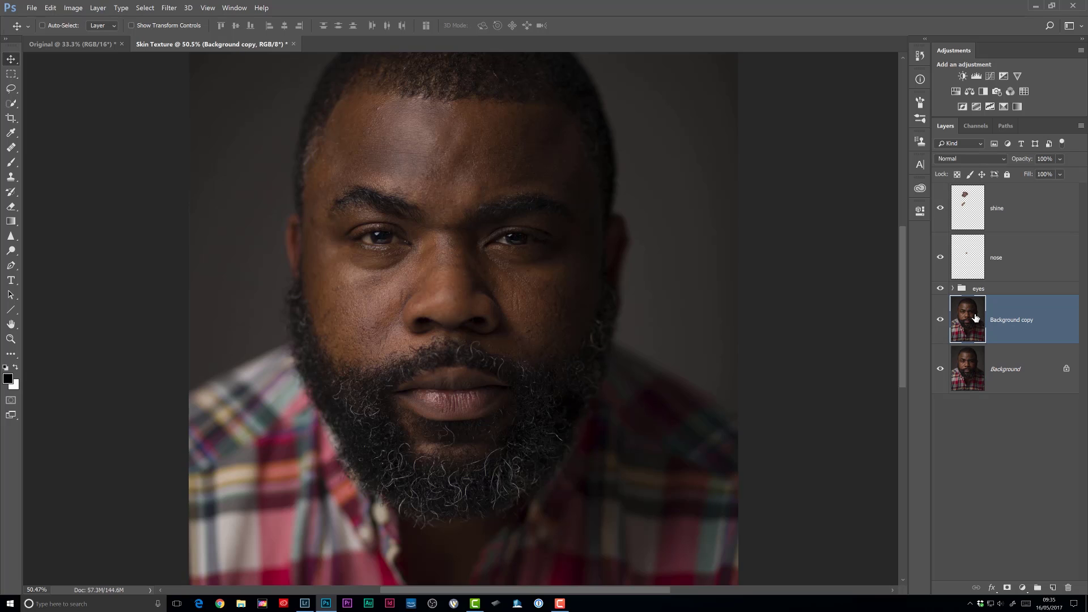
double_click(1012, 321)
type("texture")
key("Return")
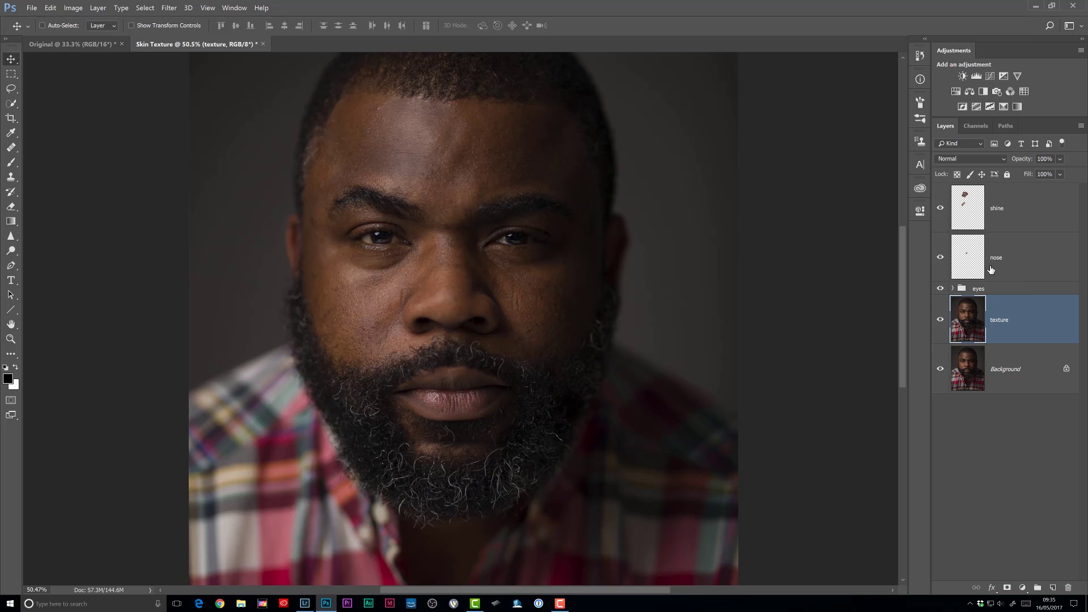
left_click_drag(966, 319, 976, 185)
left_click(50, 8)
left_click(54, 18)
- Move the texture layer to the very top of the layer stack, above the shine layer
key("ctrl+bracketright")
key("ctrl+bracketright")
key("ctrl+bracketright")
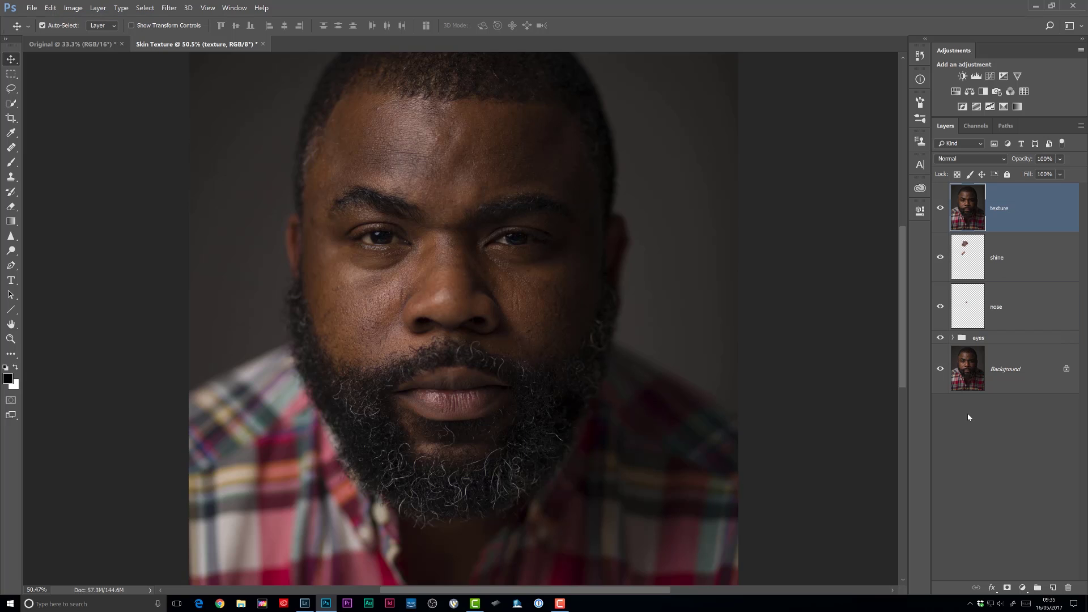
key("ctrl+bracketleft")
key("ctrl+bracketleft")
key("ctrl+bracketright")
key("ctrl+bracketright")
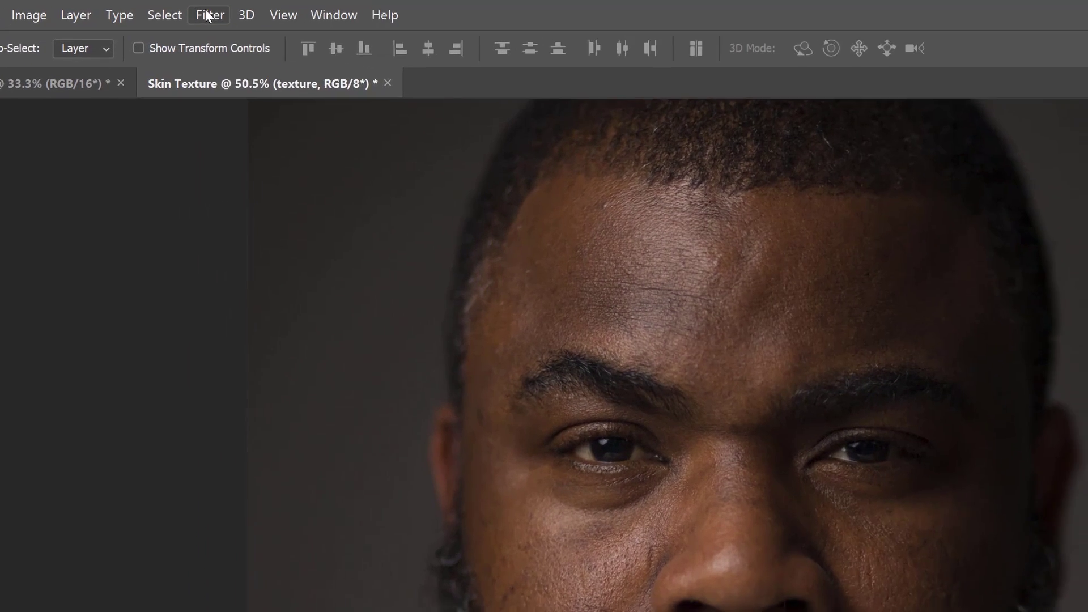
- Convert the texture layer for smart filters and apply a High Pass filter with a 4-pixel radius to it
left_click(168, 8)
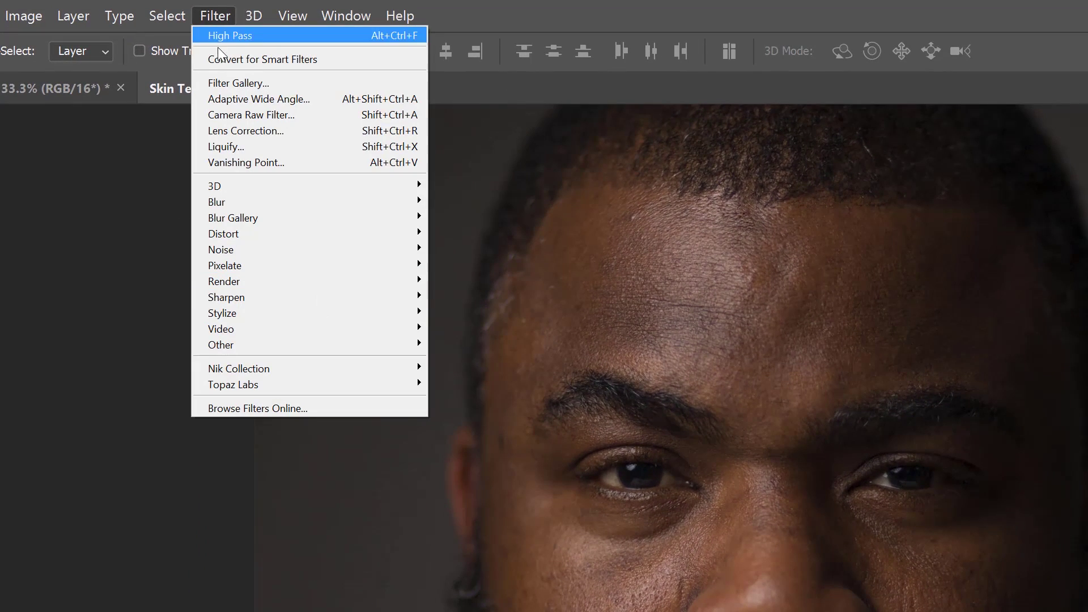
left_click(261, 59)
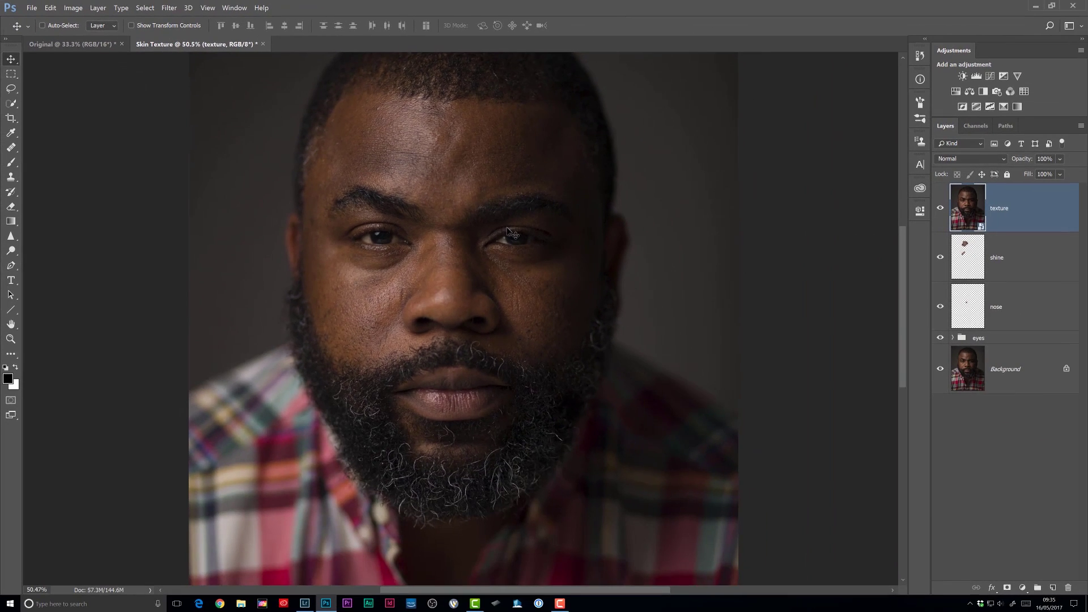
left_click(169, 8)
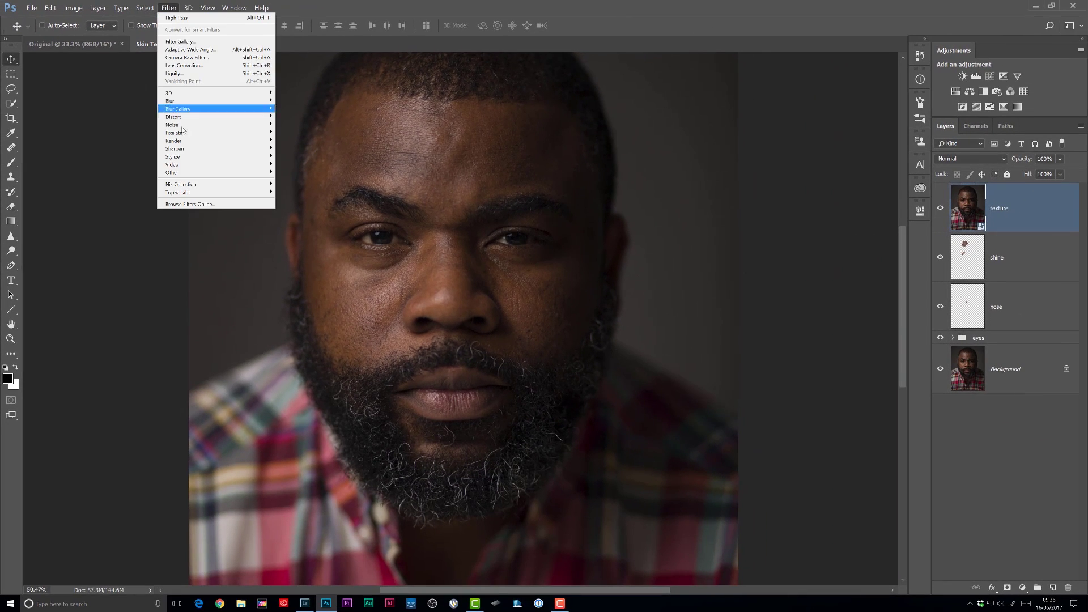
mouse_move(266, 172)
left_click(300, 180)
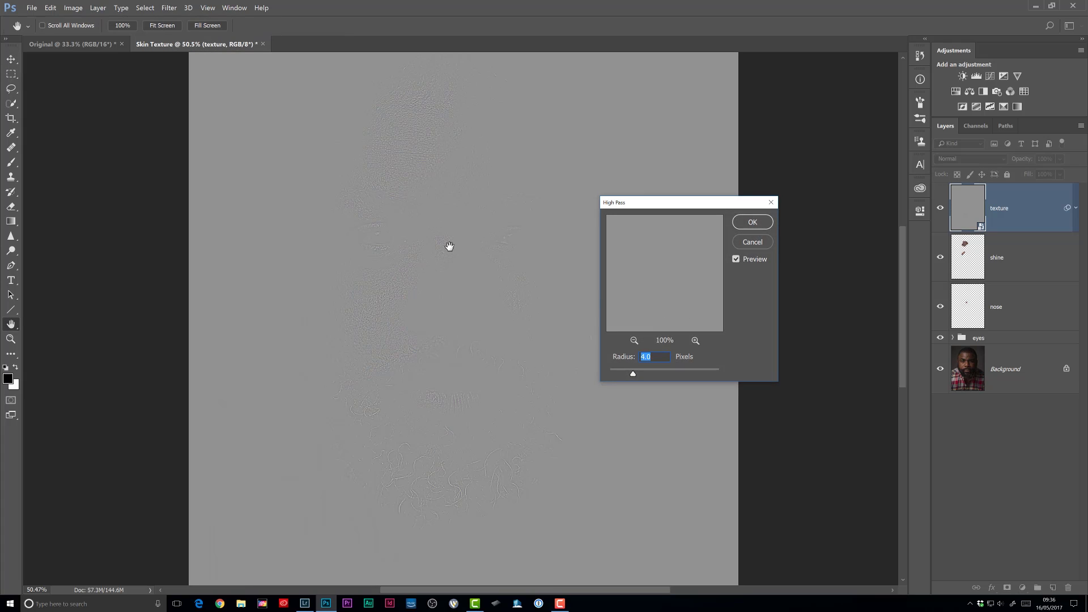
left_click_drag(470, 265, 497, 296)
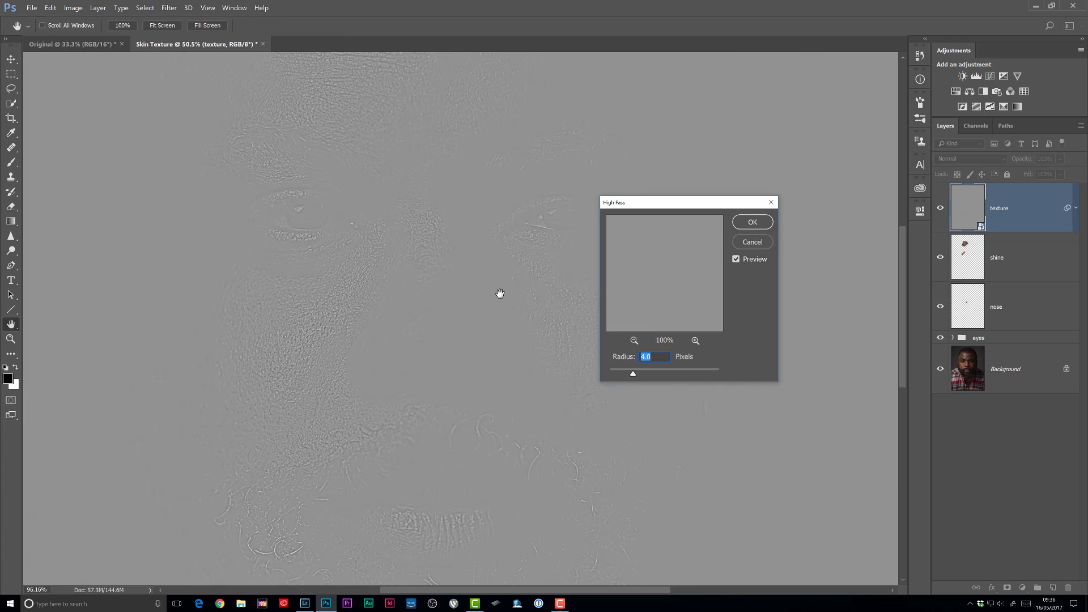
left_click_drag(630, 204, 729, 213)
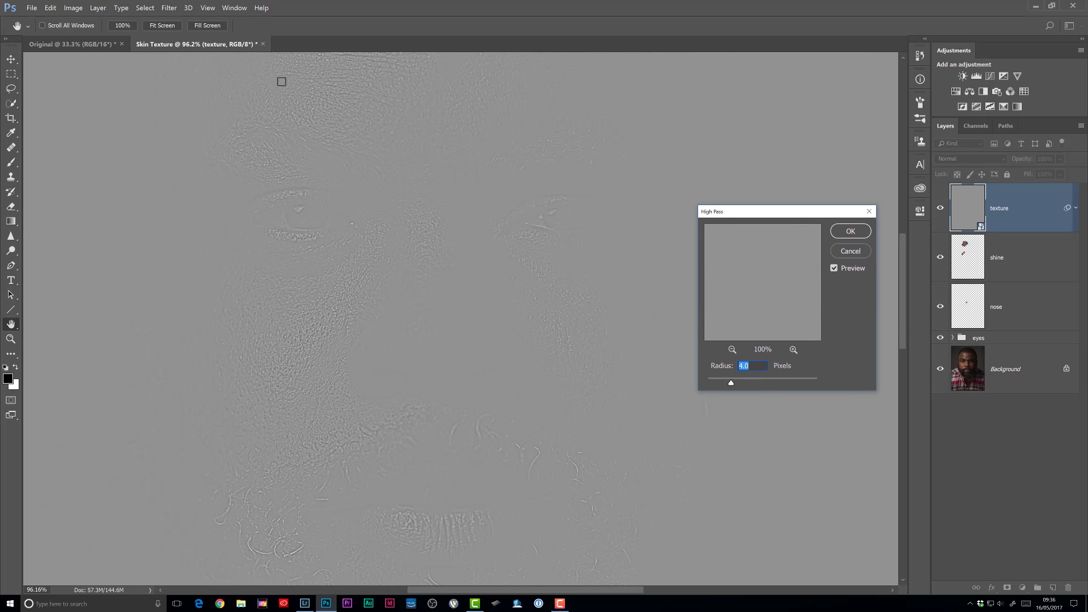
left_click_drag(456, 194, 449, 250)
type("1")
left_click(849, 233)
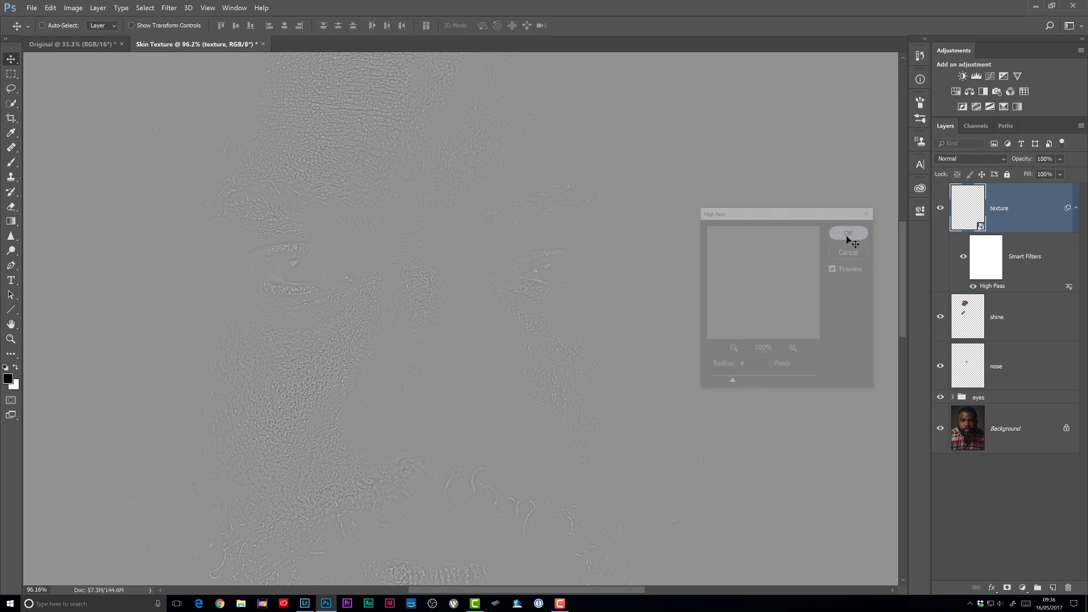
left_click(1076, 212)
- Set the texture layer's blend mode to Overlay
left_click_drag(401, 291, 505, 282)
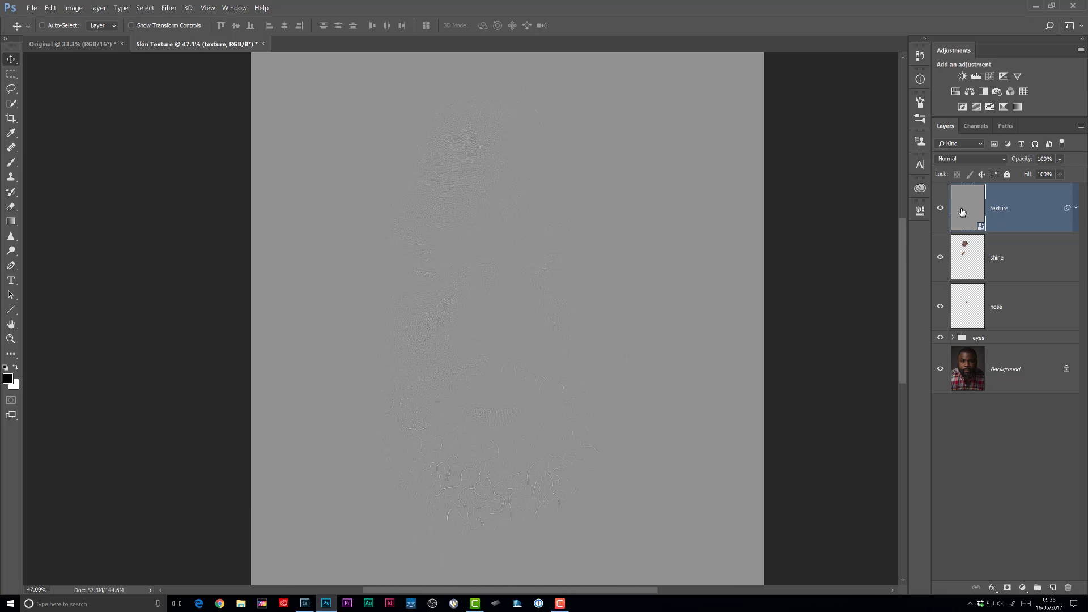
left_click(954, 159)
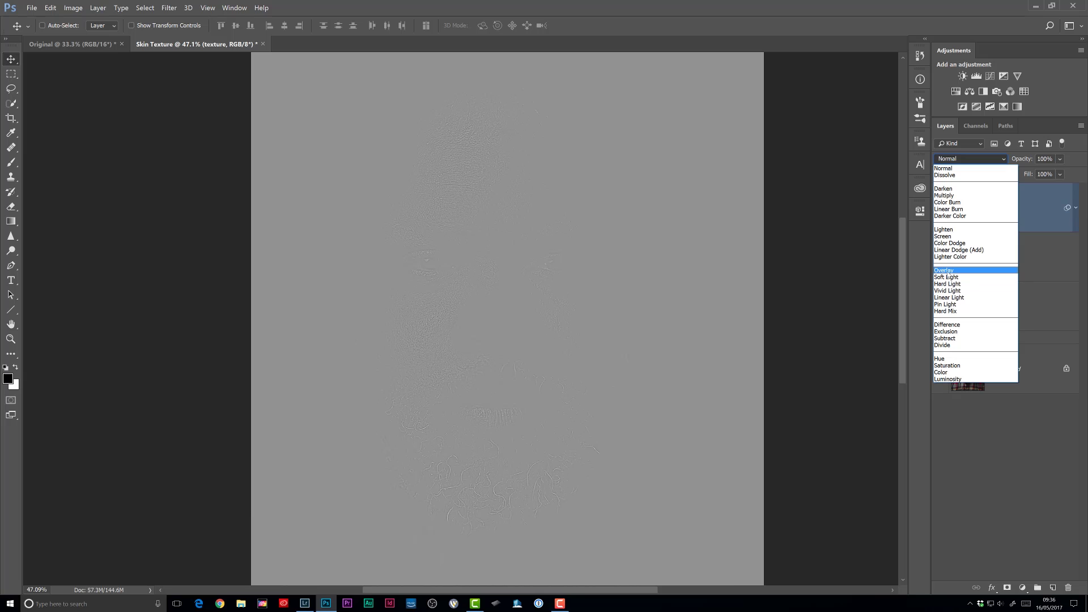
left_click(944, 271)
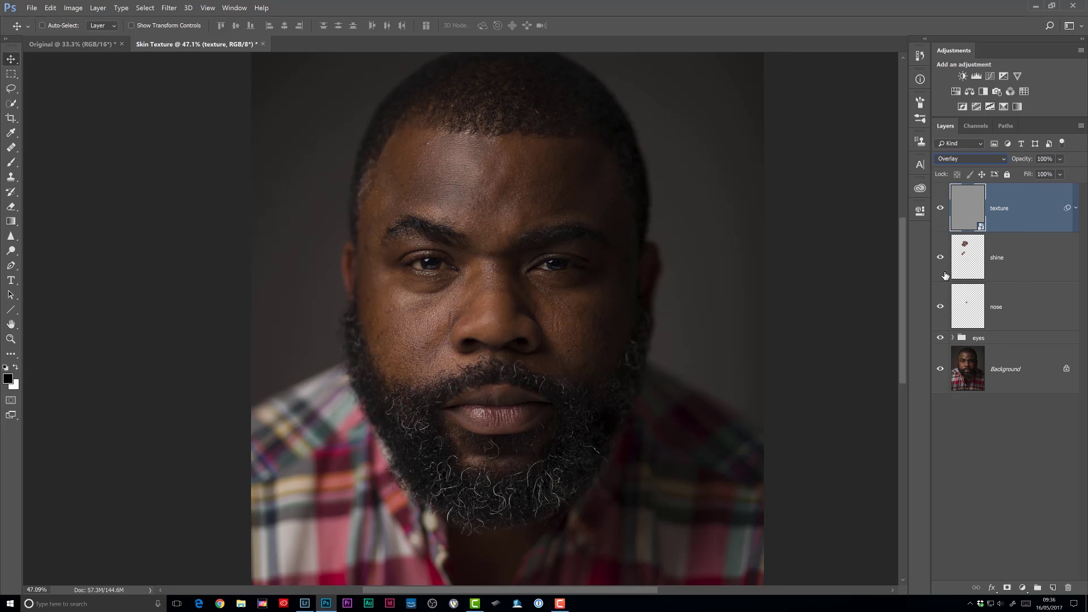
- Compare the face with the Overlay texture layer hidden and shown
scroll(479, 179, "up", 3)
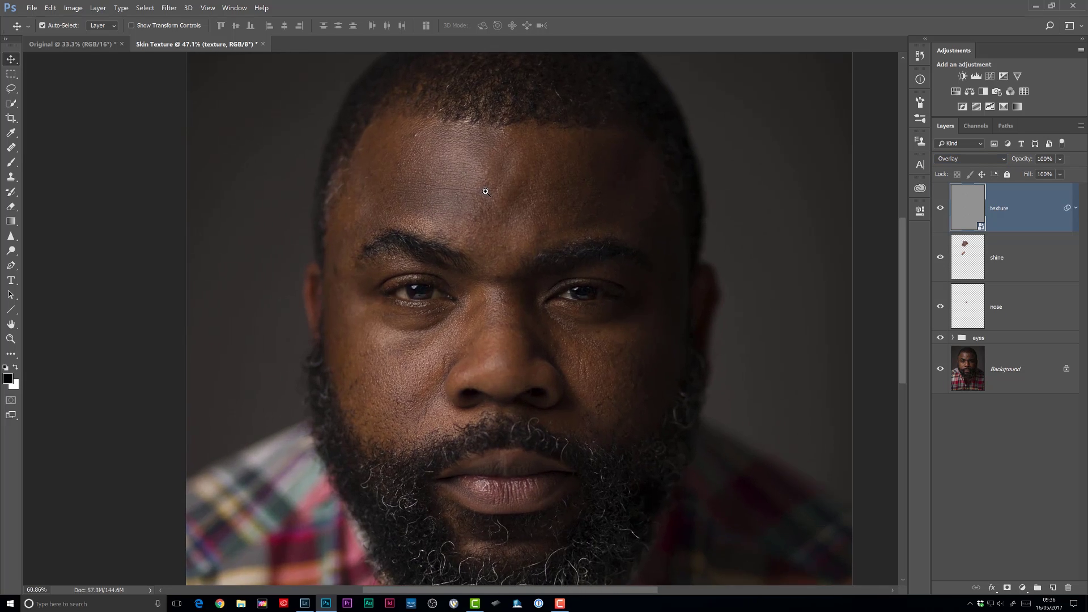
left_click(940, 210)
left_click(940, 211)
left_click(939, 213)
left_click(939, 211)
left_click(939, 212)
left_click(940, 212)
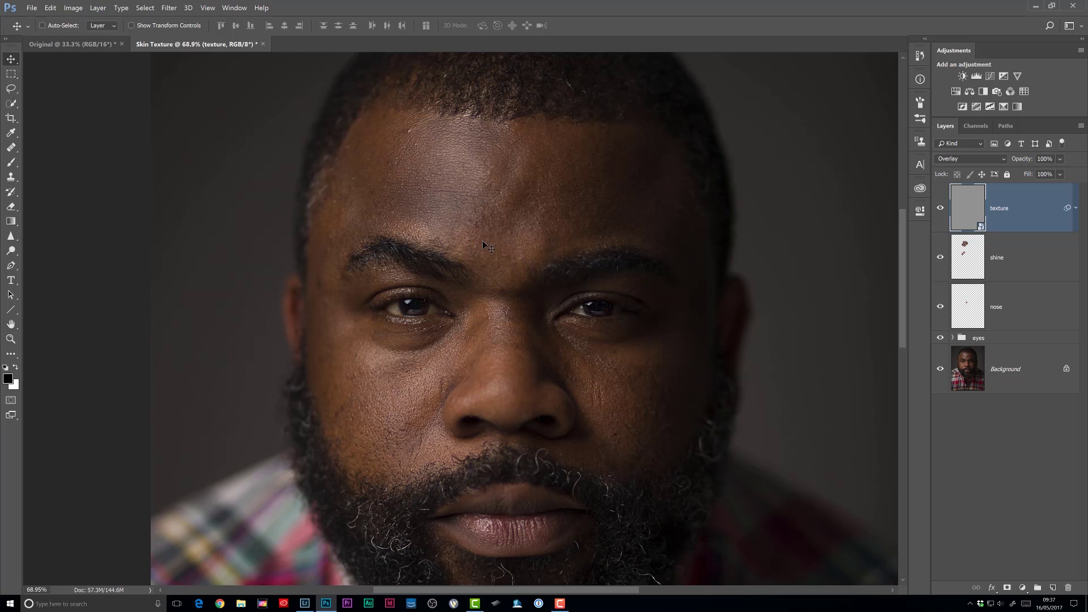
- Try limiting the texture effect to the forehead by painting white on a black mask on the texture layer, and delete the mask
left_click(1007, 588, "alt")
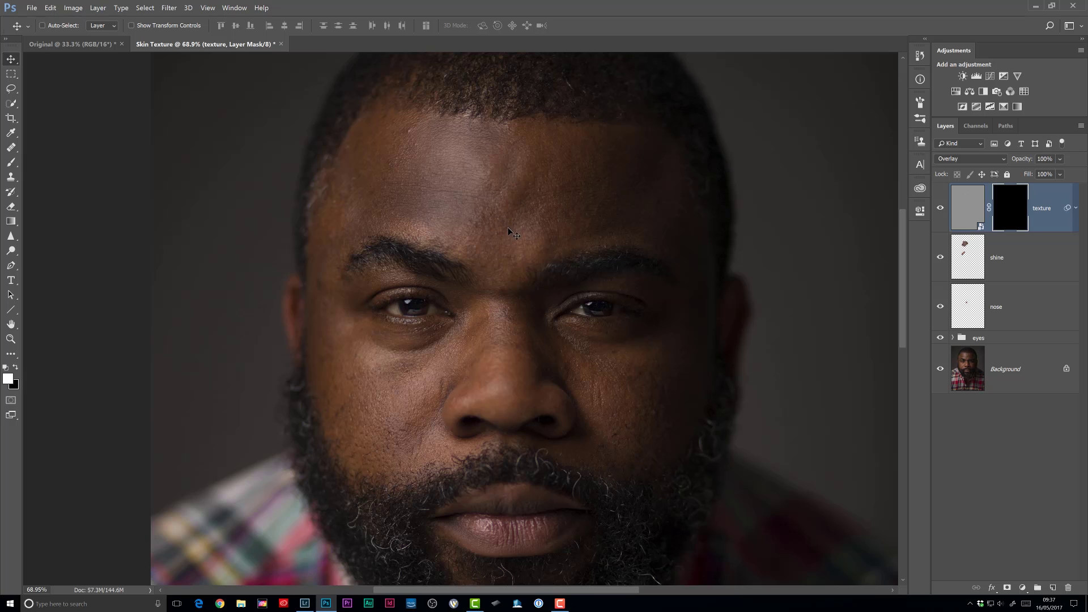
key("b")
left_click_drag(430, 199, 404, 194)
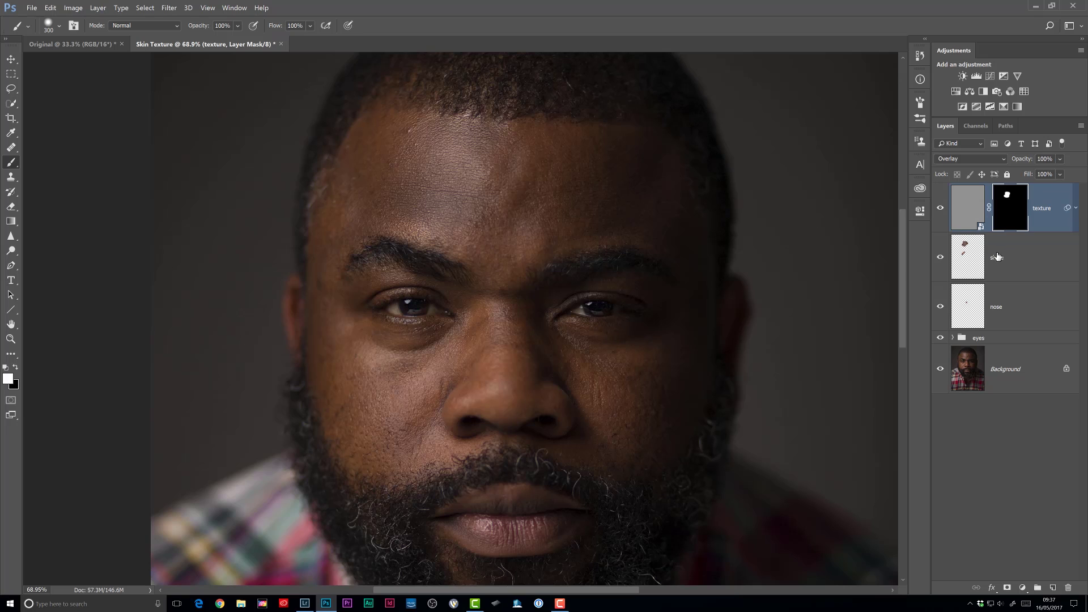
left_click_drag(1011, 207, 1068, 582)
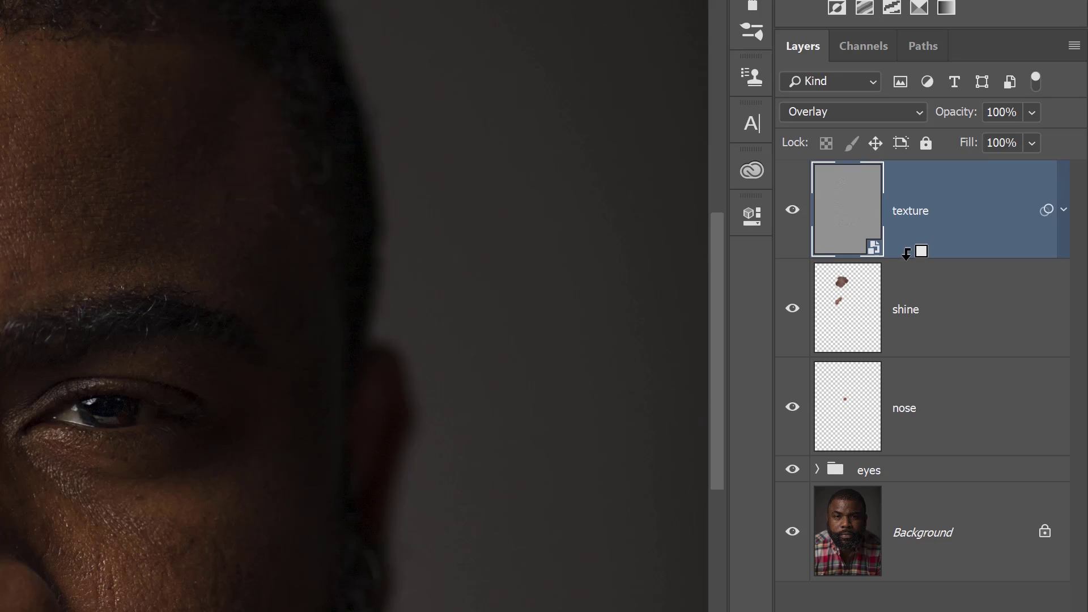
- Clip the texture layer to the shine layer, and view the shine layer on its own before restoring all layers
left_click(906, 254, "alt")
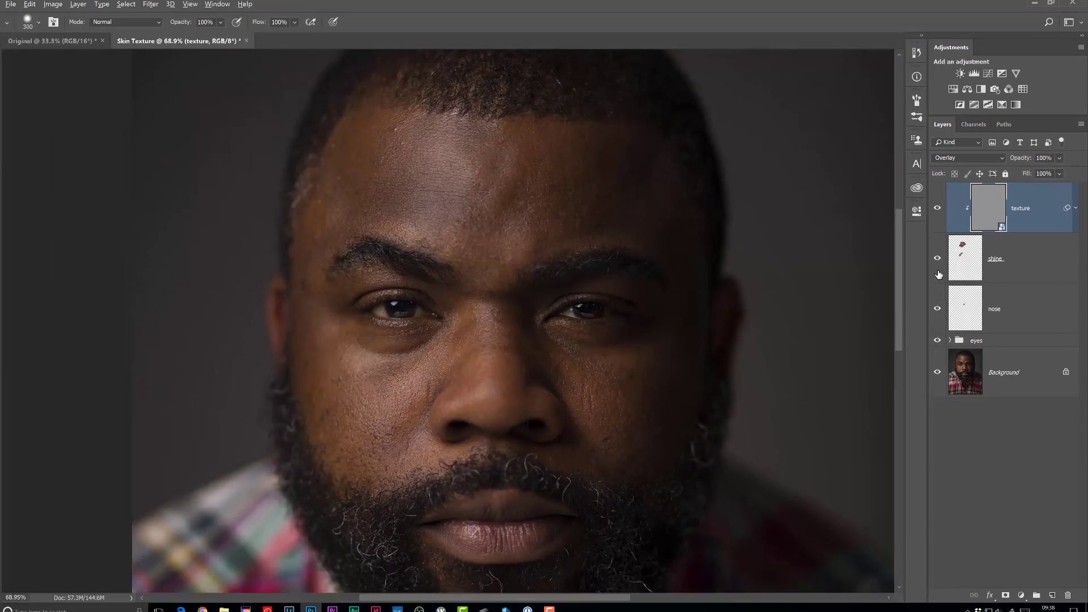
left_click(839, 291, "alt")
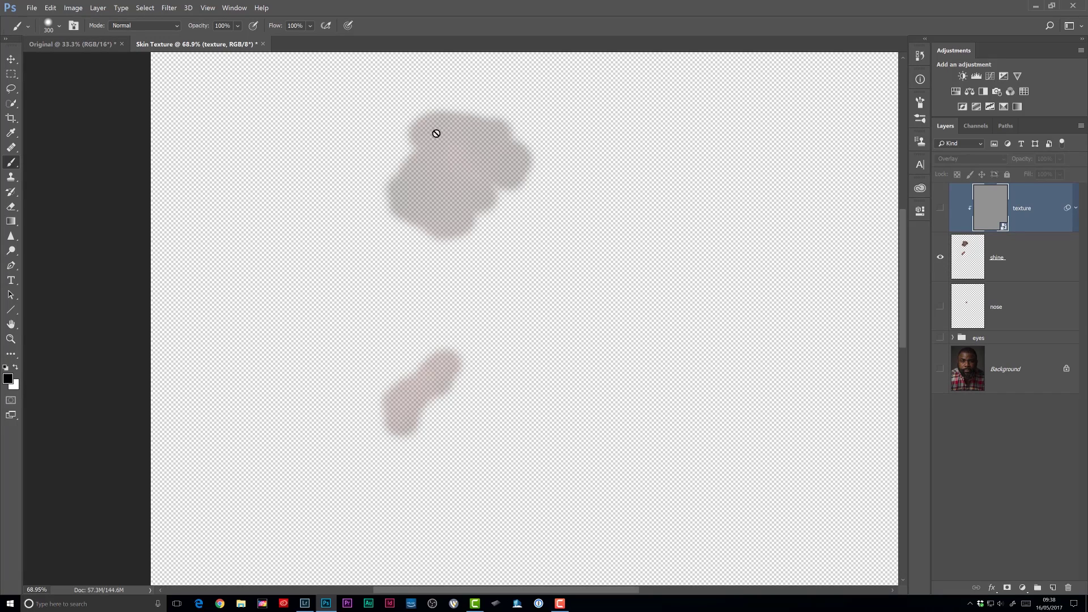
left_click(939, 258, "alt")
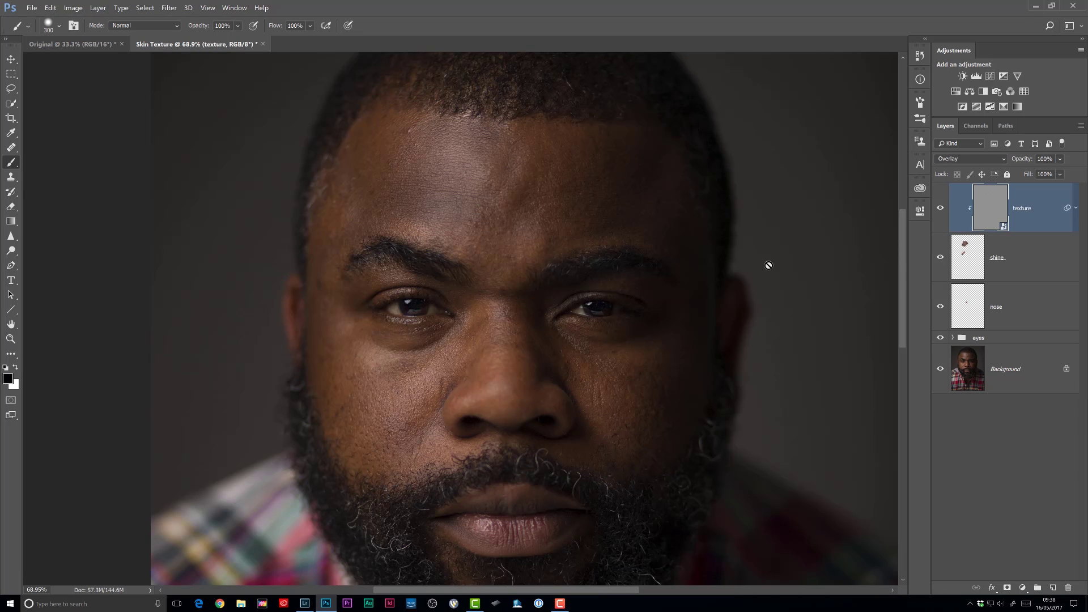
- Compare the whole face with the clipped texture layer hidden and shown
left_click(940, 209)
left_click(940, 209)
left_click(939, 208)
left_click(940, 209)
- Examine the forehead skin up close while hiding and showing the clipped texture layer several times
scroll(462, 176, "up", 3)
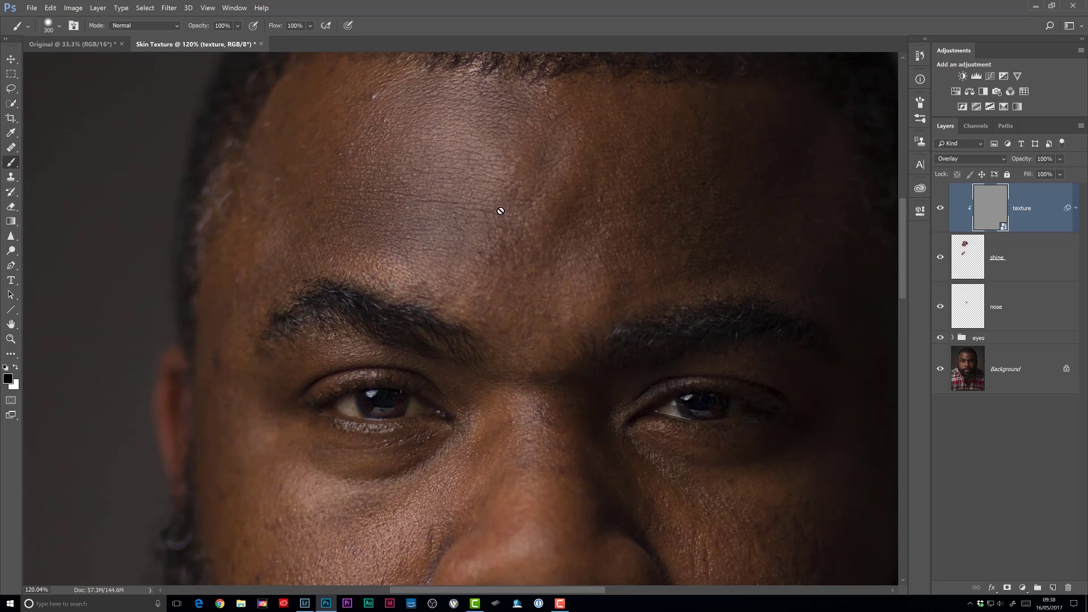
key("v")
left_click(940, 209)
left_click(939, 209)
left_click(939, 209)
left_click(939, 209)
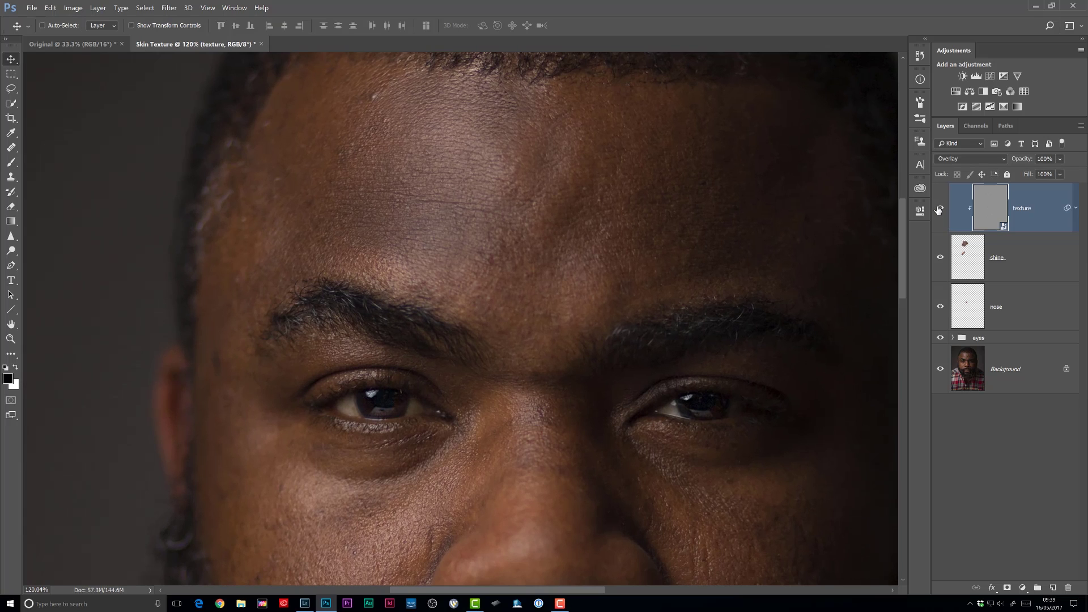
left_click(939, 209)
left_click(940, 211)
left_click(940, 212)
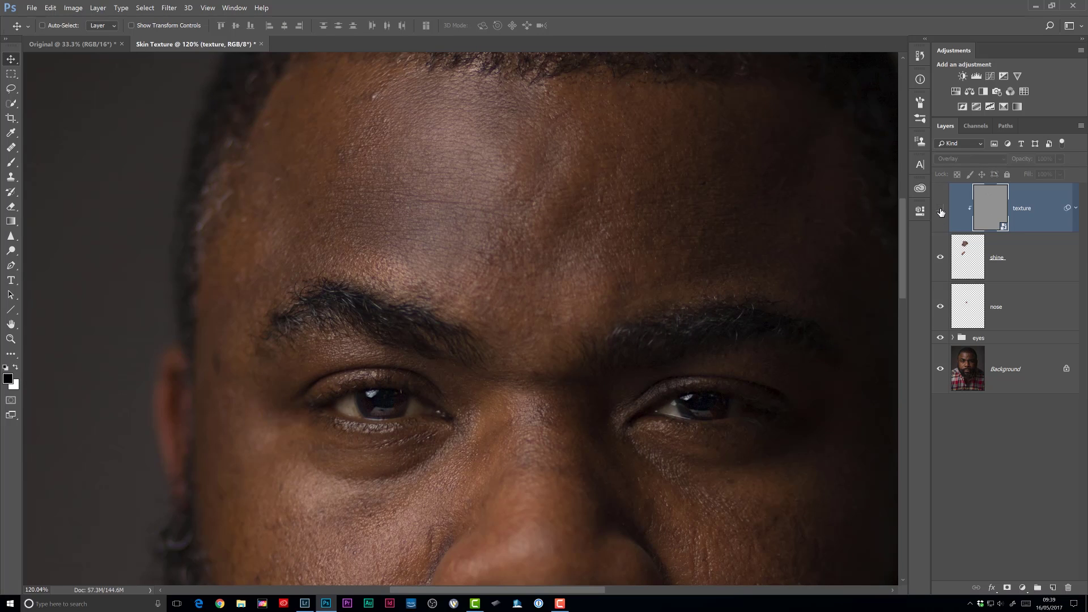
left_click(940, 211)
left_click(941, 213)
left_click(941, 214)
left_click(941, 214)
- Reopen the texture layer's High Pass smart filter, try a larger radius, and set it back to 4 pixels
left_click(1076, 209)
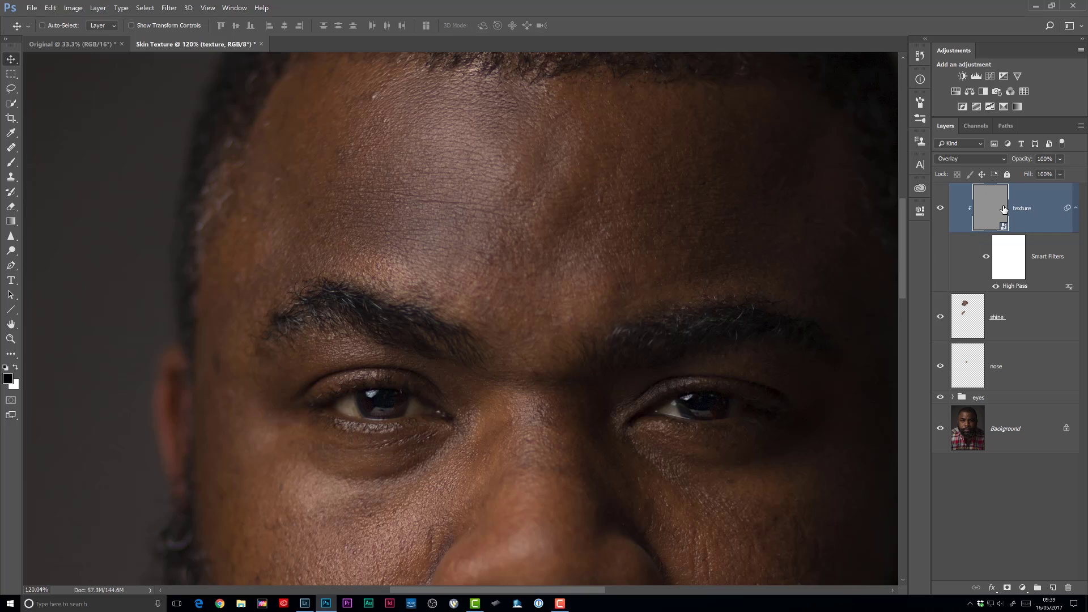
double_click(1014, 287)
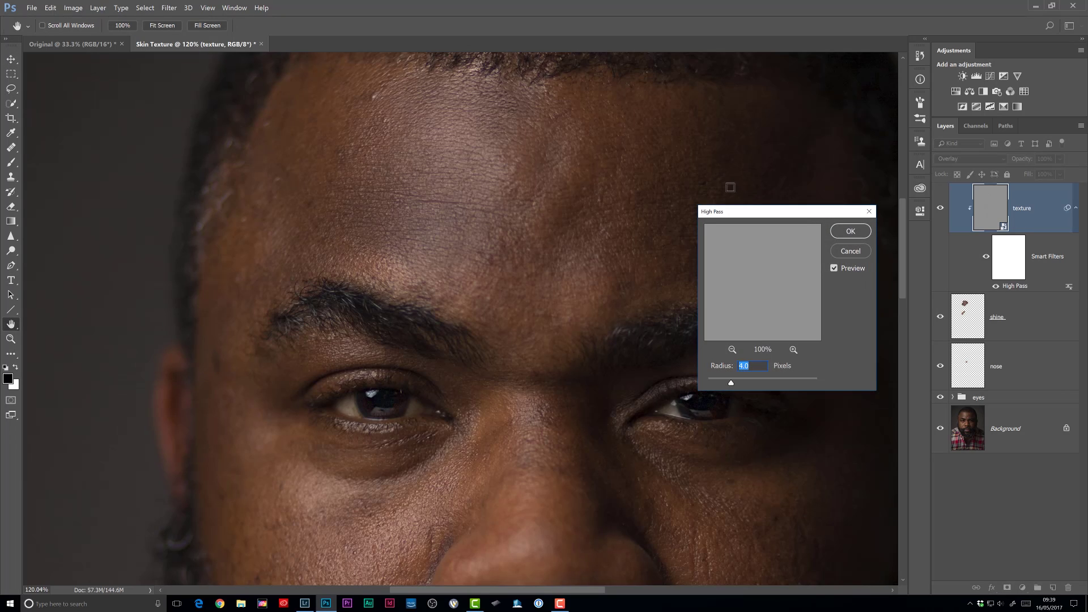
left_click_drag(746, 211, 742, 169)
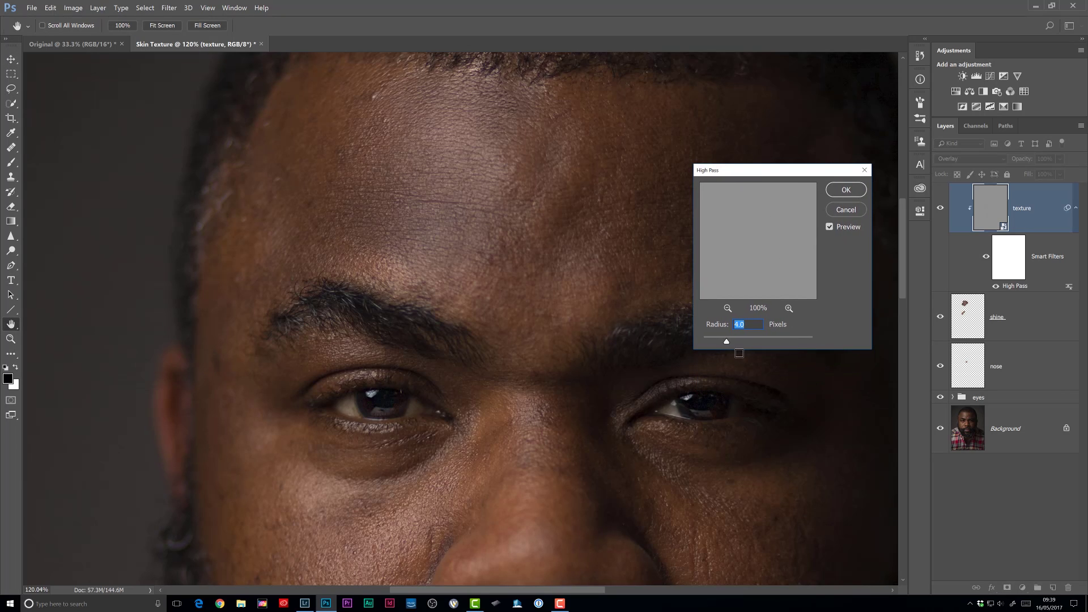
left_click_drag(727, 342, 741, 343)
type("4")
left_click(843, 190)
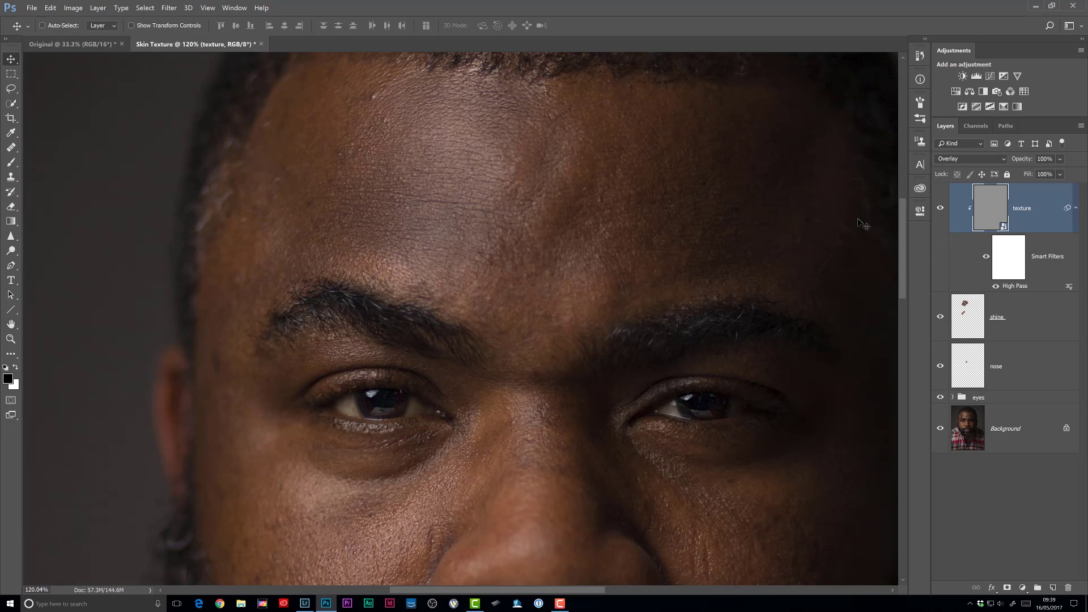
left_click(1076, 210)
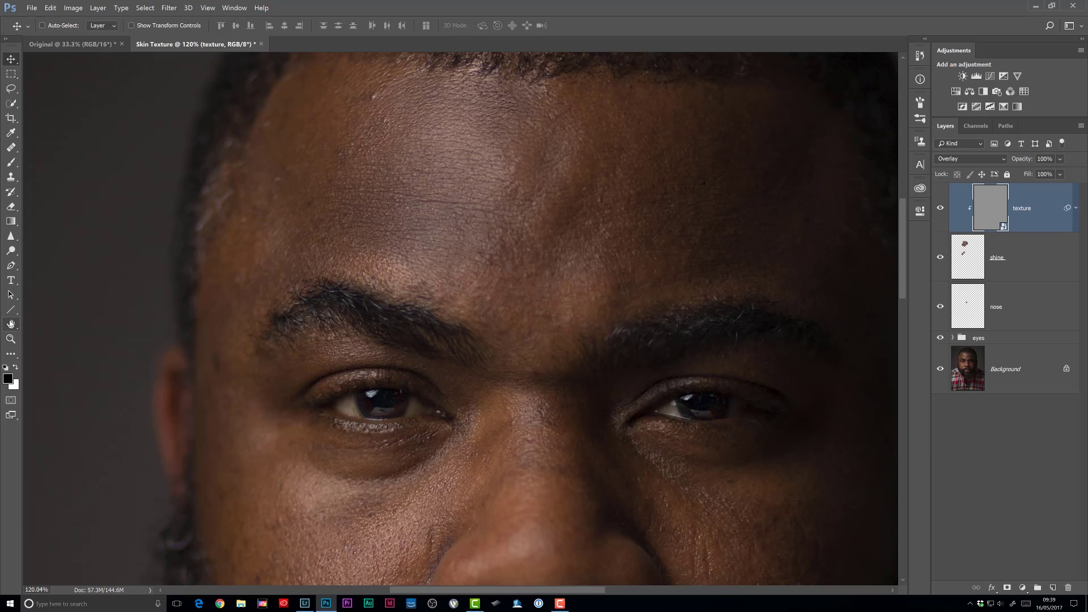
- Fit the whole portrait in view and compare the Background layer alone with the full retouch
double_click(11, 324)
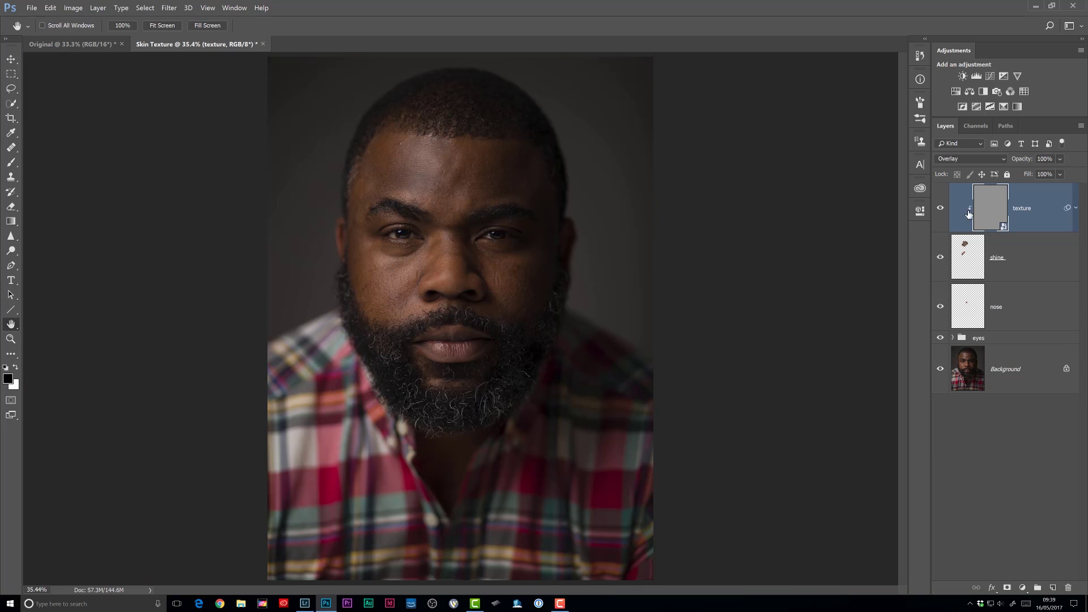
left_click(938, 384, "alt")
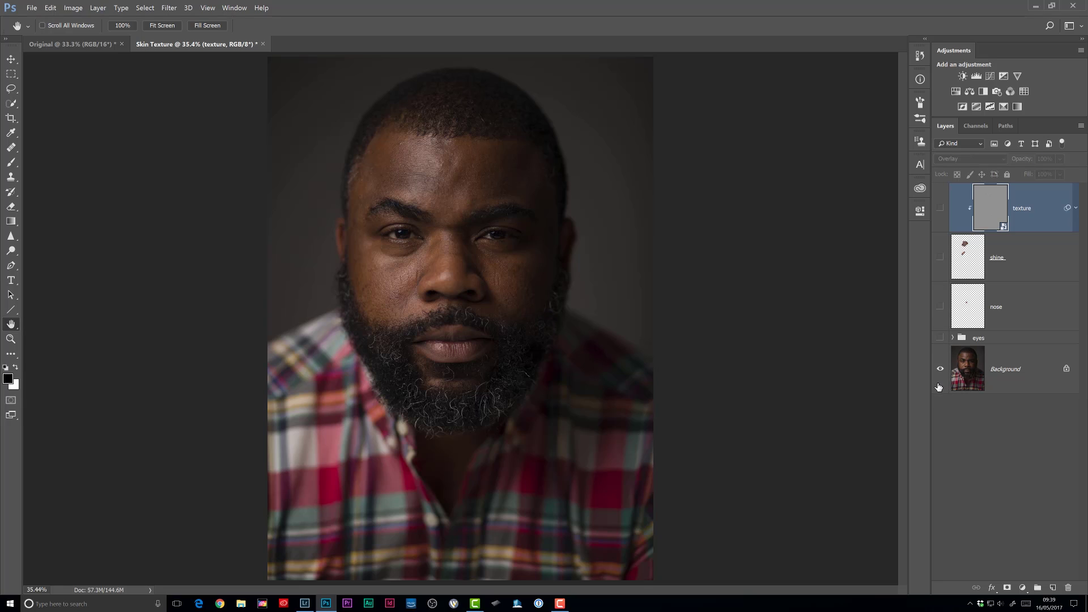
left_click(939, 386, "alt")
left_click(940, 387, "alt")
left_click(941, 386, "alt")
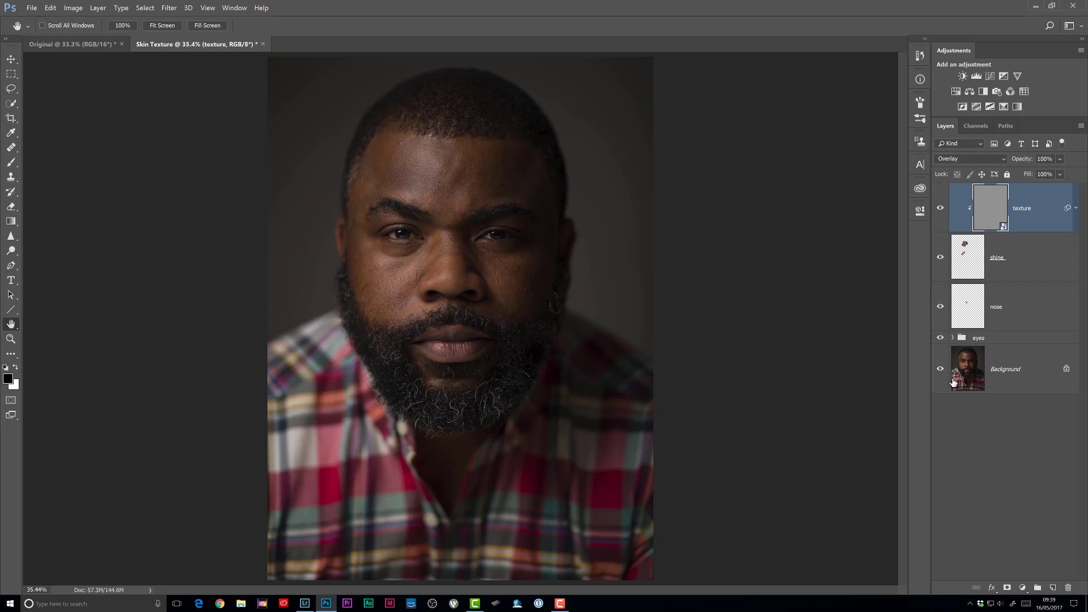